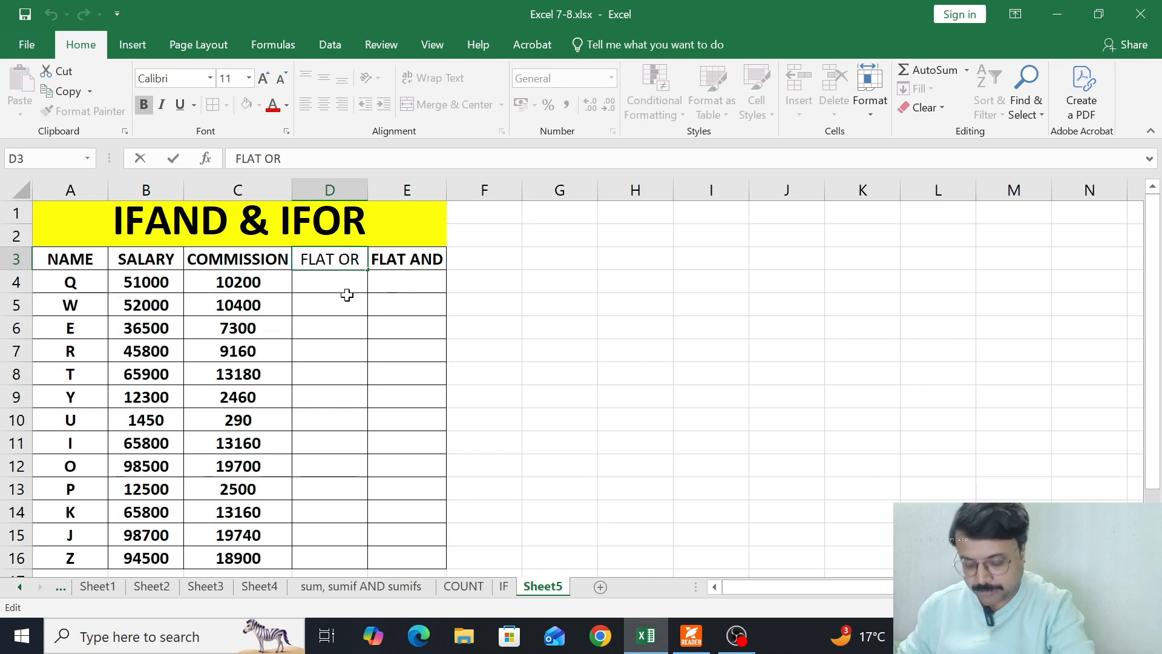
Put parentheses around OR in the D3 column heading.
text(9)
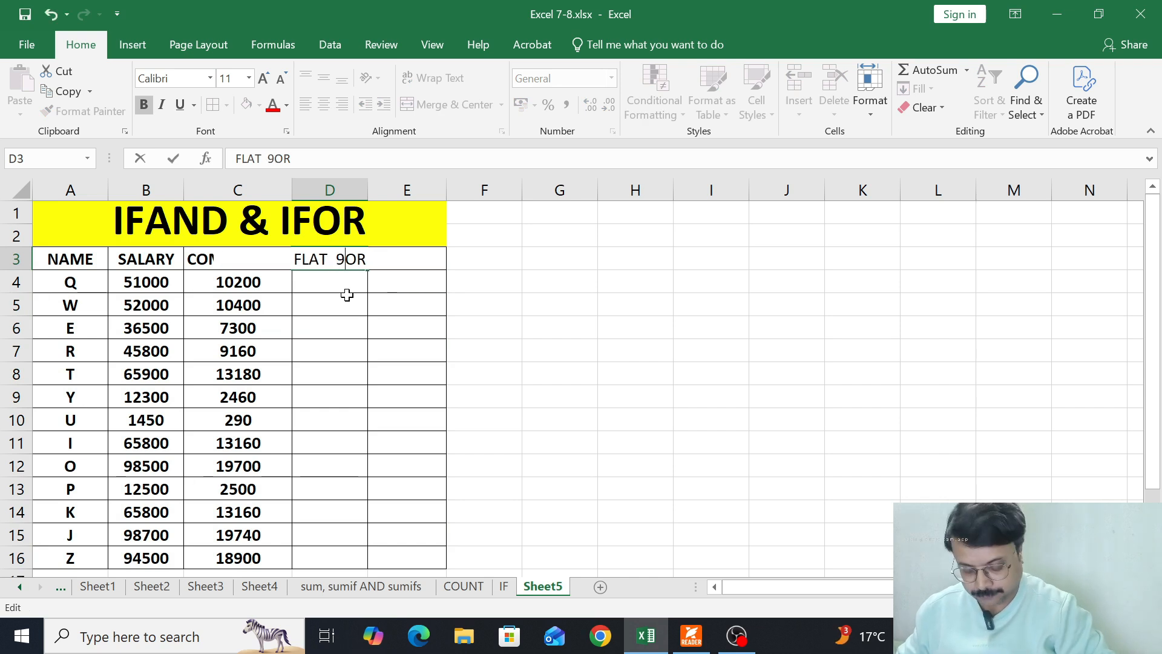
key(BackSpace)
text(9)
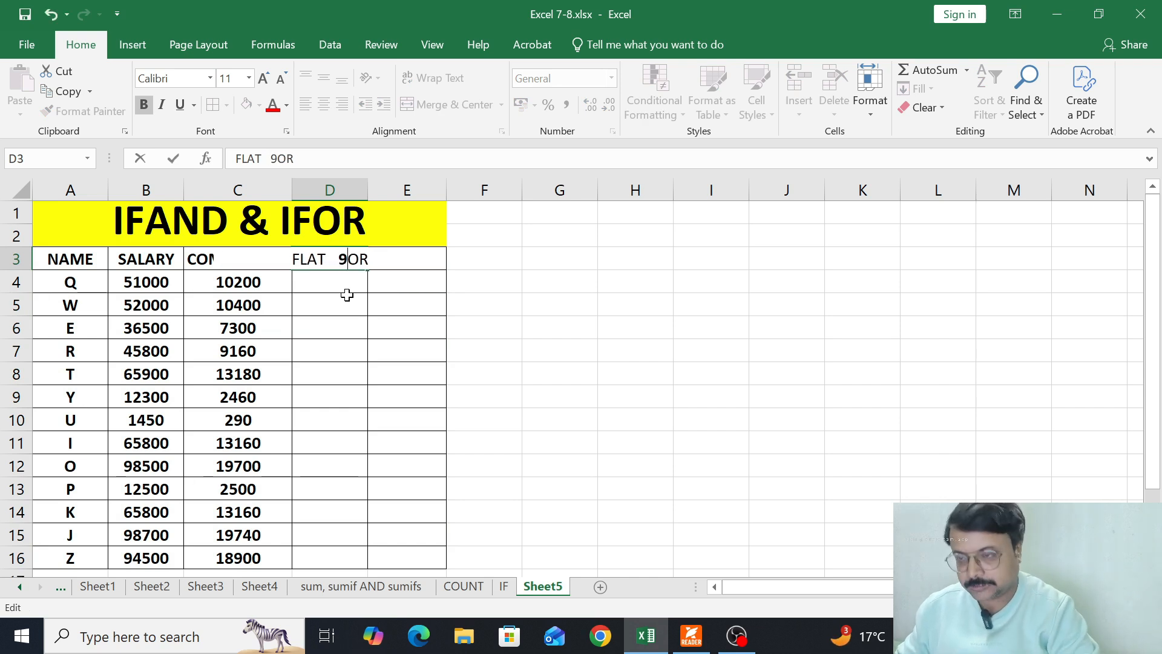
key(BackSpace)
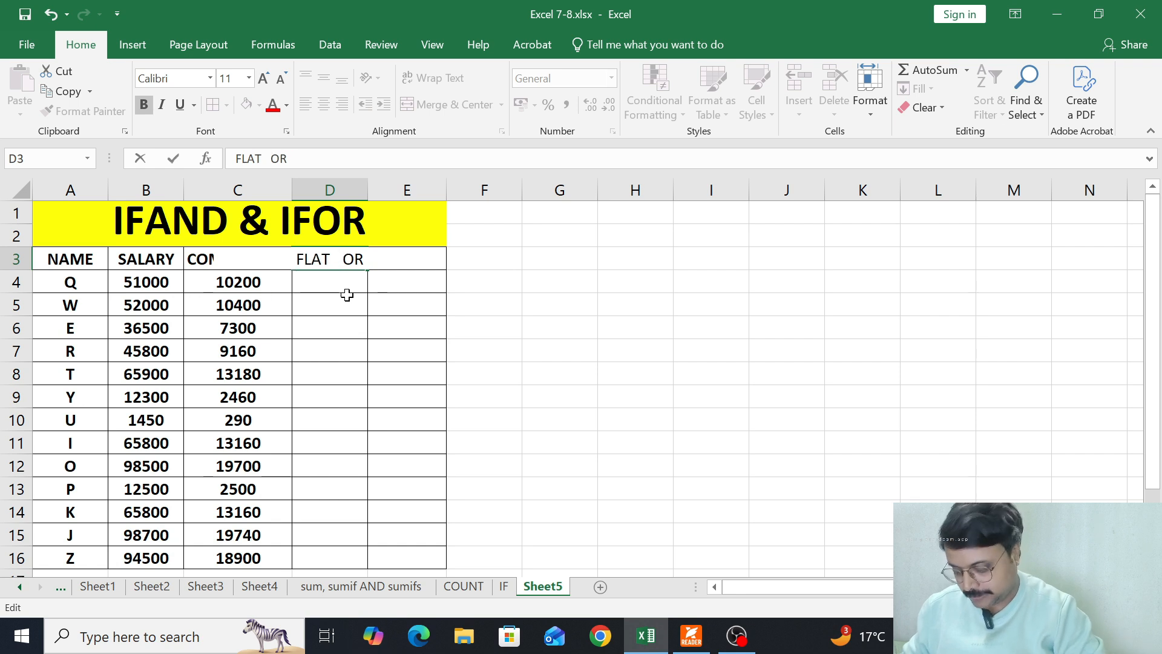
text((OR)
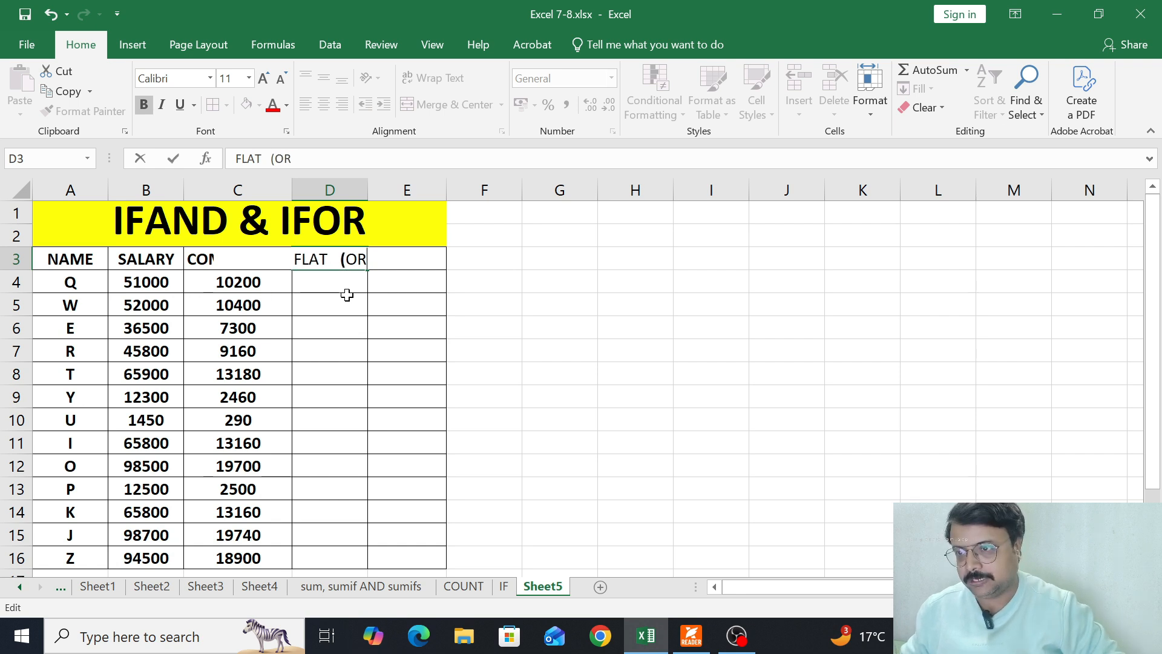
text())
key(Return)
Remove the extra spaces between FLAT and (OR) in the D3 heading.
key(Up)
key(F2)
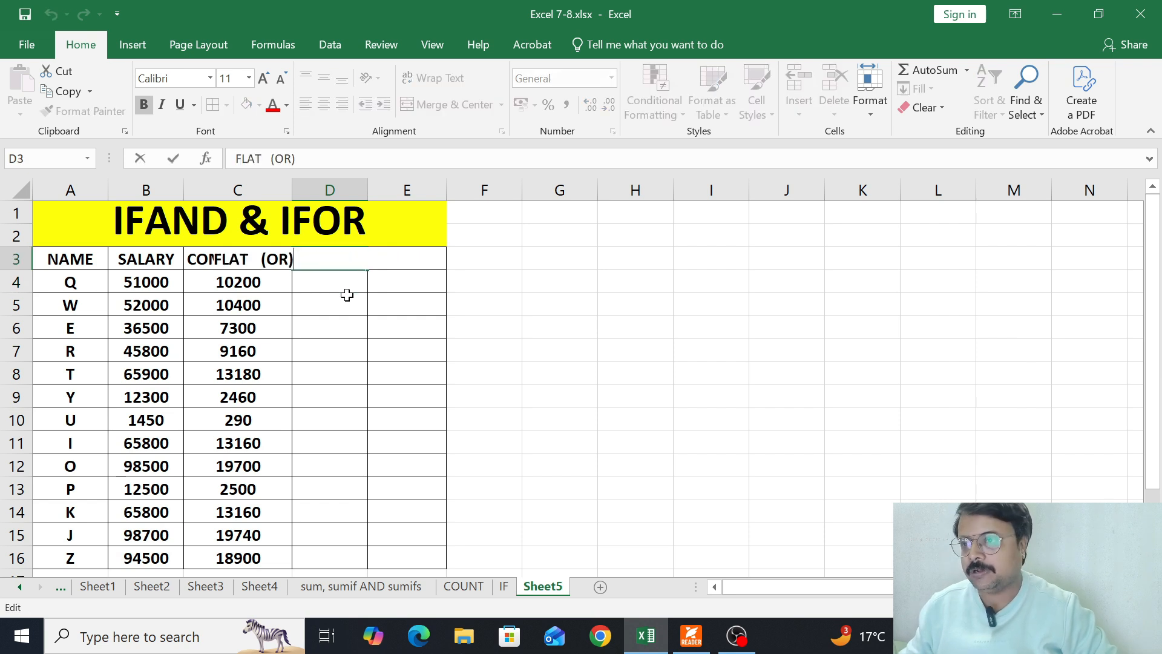
key(BackSpace)
key(BackSpace)
key(BackSpace)
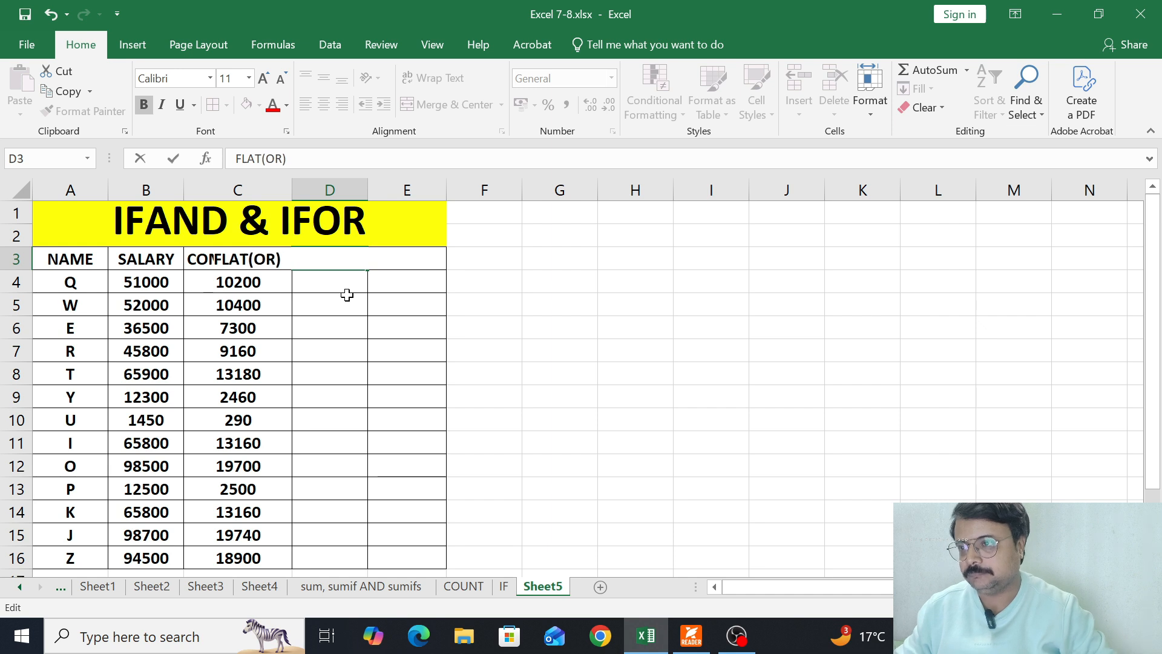
key(Return)
key(Up)
Change the column heading in E3 to FLAT (AND).
key(Right)
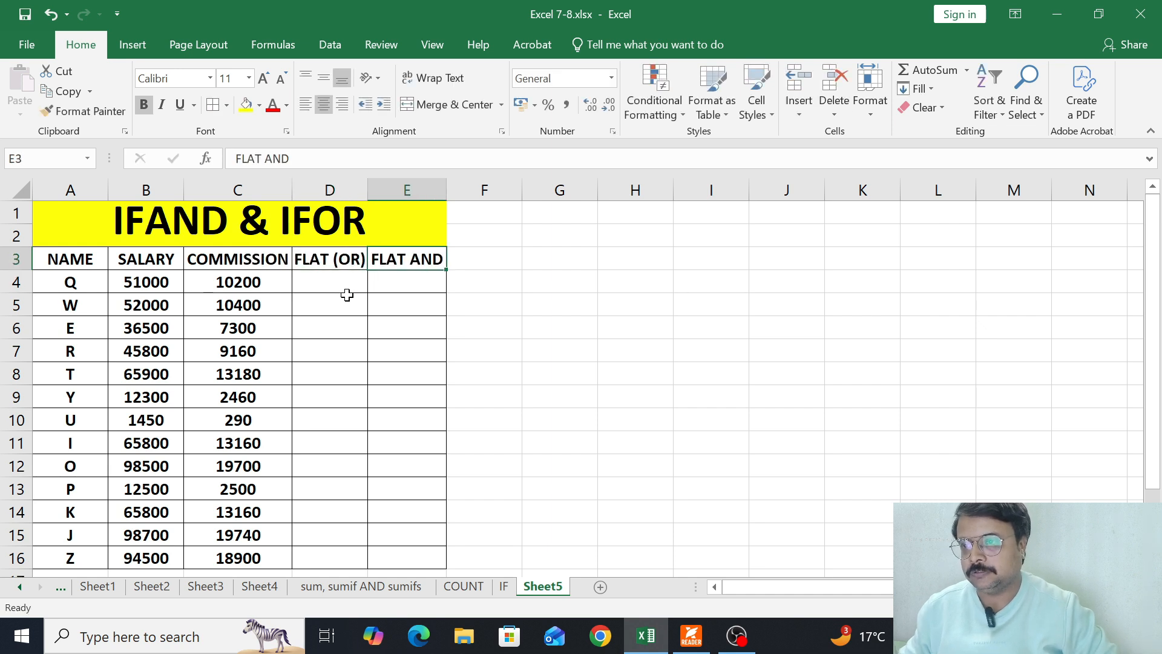
key(F2)
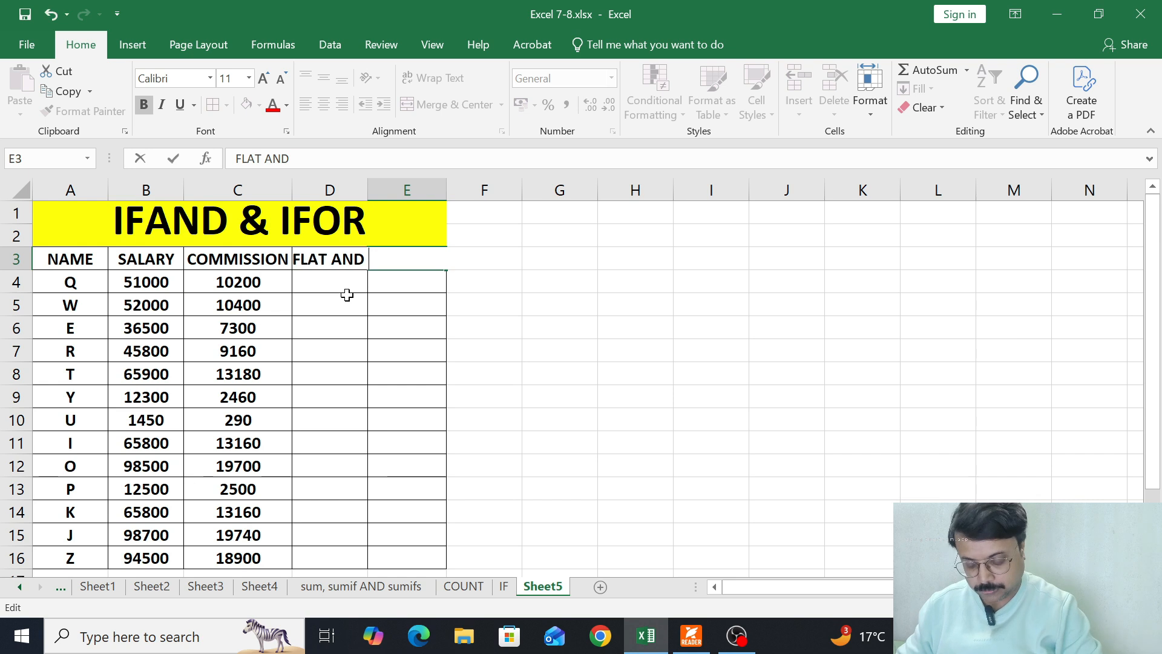
key(BackSpace)
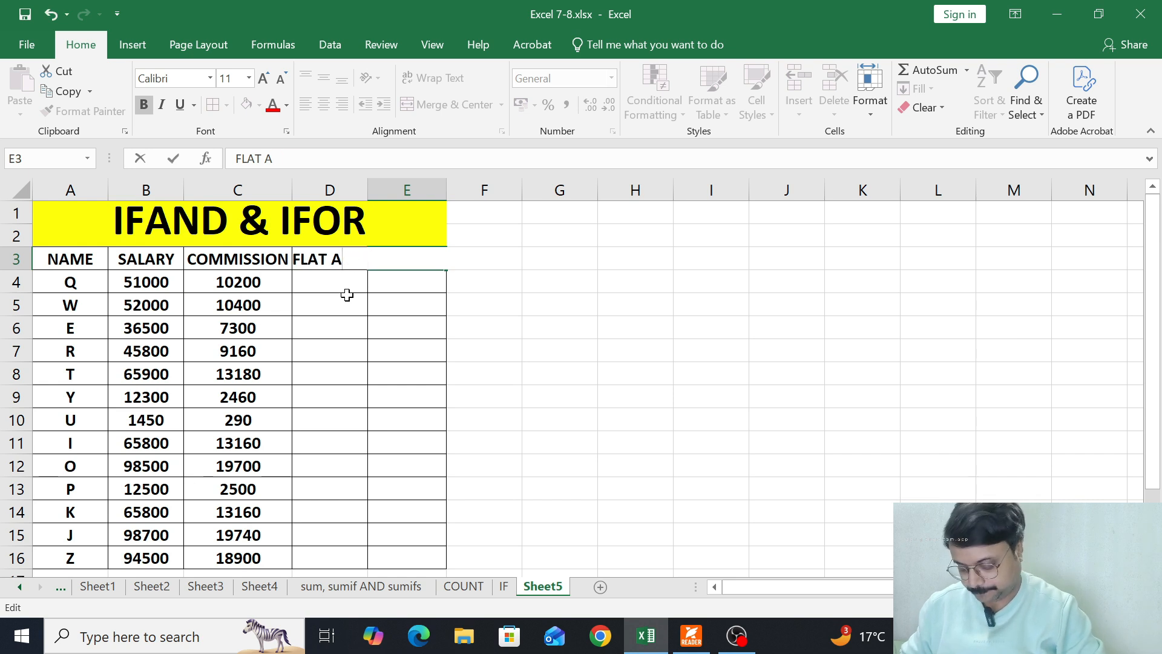
text(ND))
key(Left)
key(Left)
text(()
key(Return)
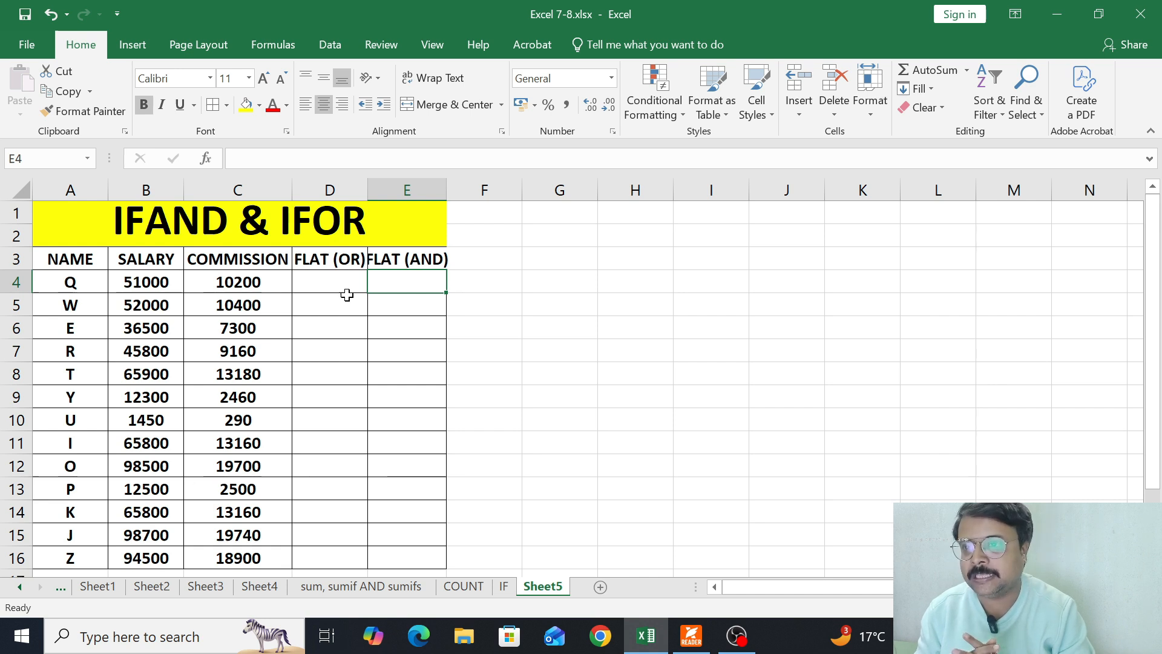
Autofit column E to its FLAT (AND) heading and column A to the condition labels below the table.
double_click(445, 200)
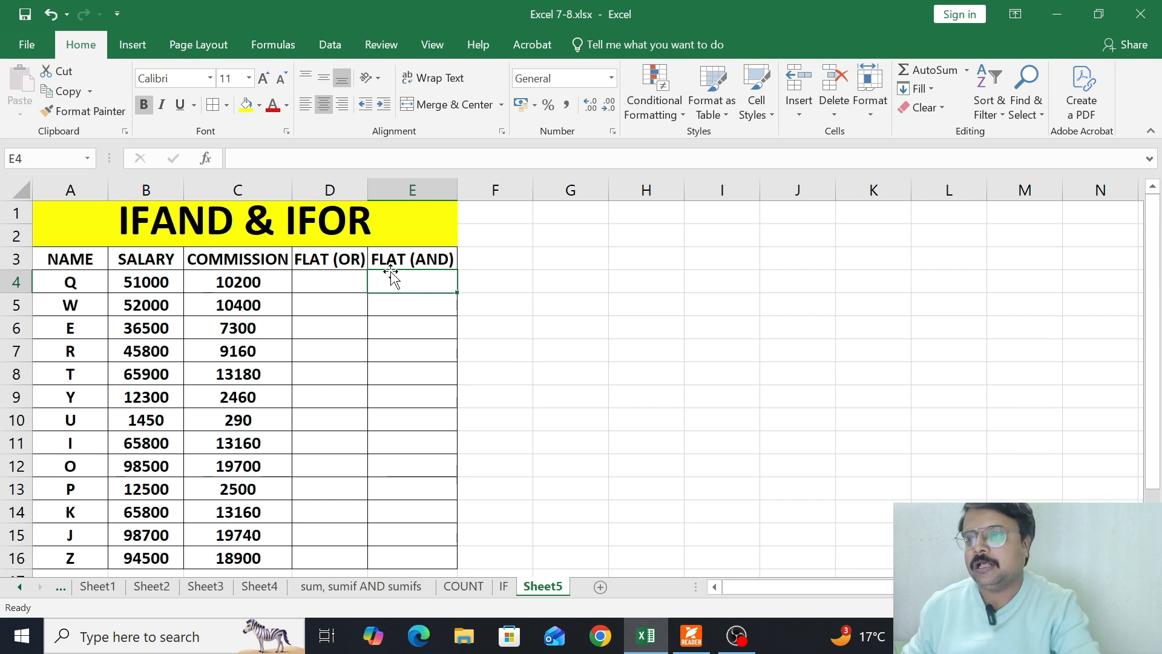
scroll(350, 321, down, 3)
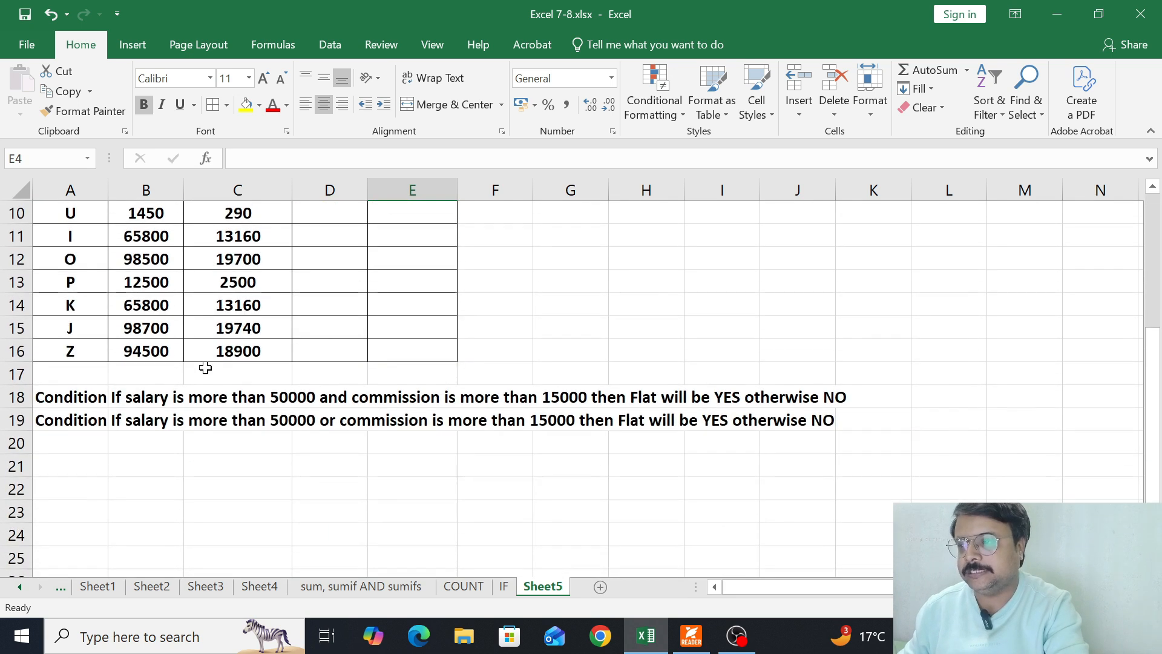
double_click(109, 187)
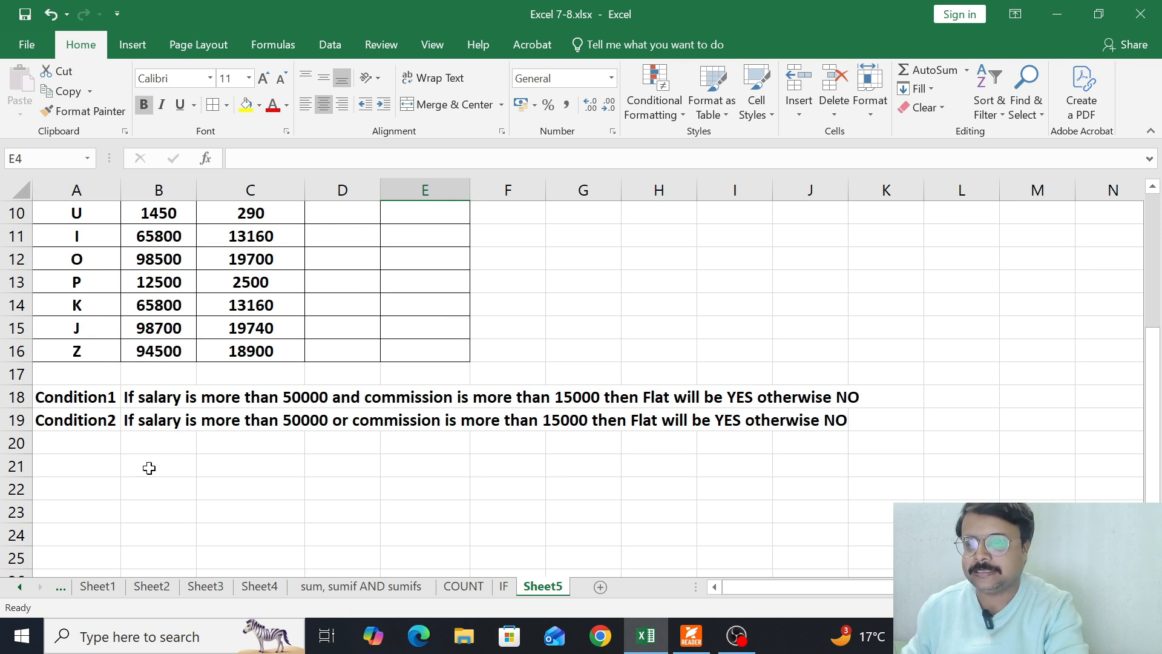
Review the two flat conditions in rows 18 and 19, and magnify the screen around cell E4.
scroll(151, 477, up, 3)
scroll(151, 477, down, 1)
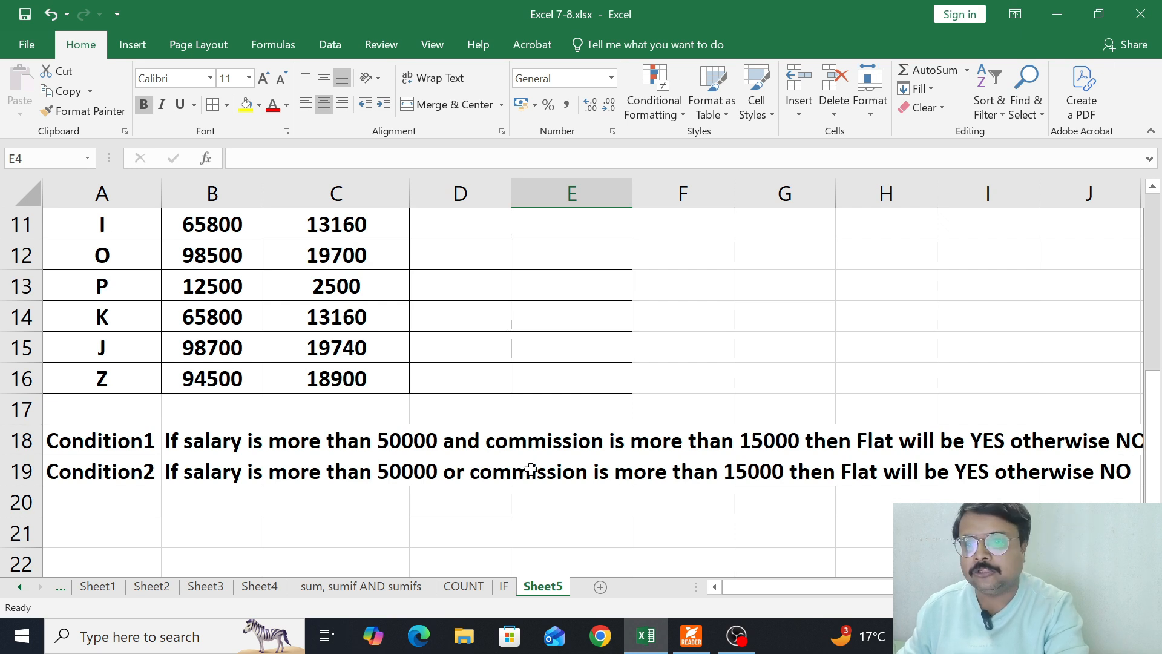
click(463, 445)
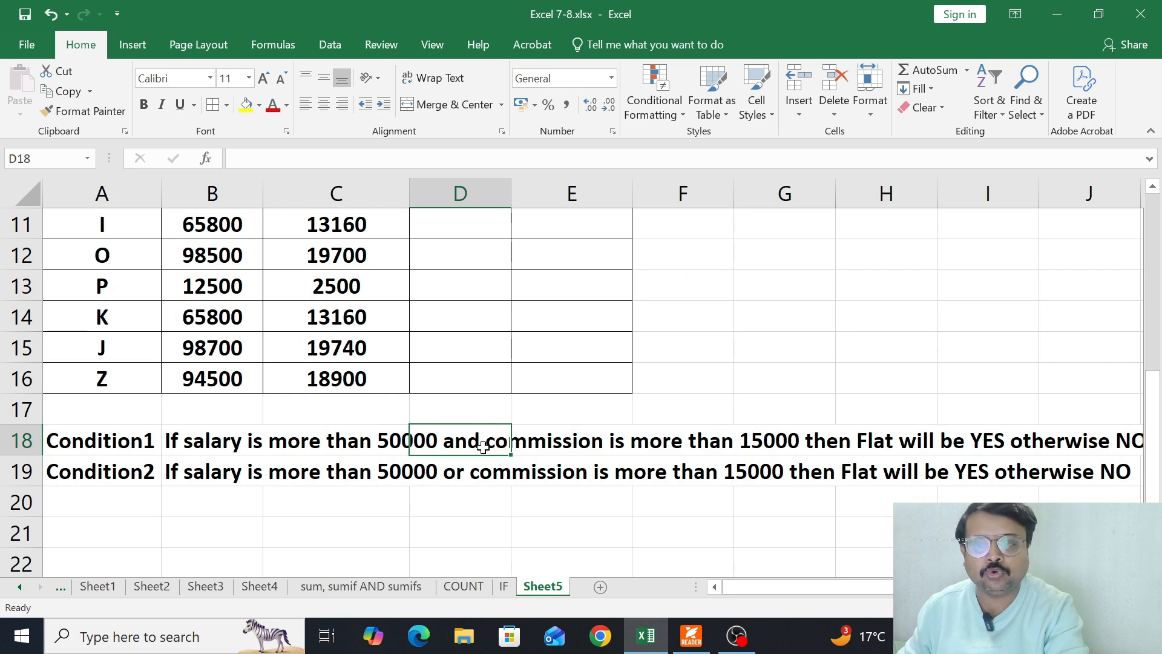
scroll(360, 450, up, 4)
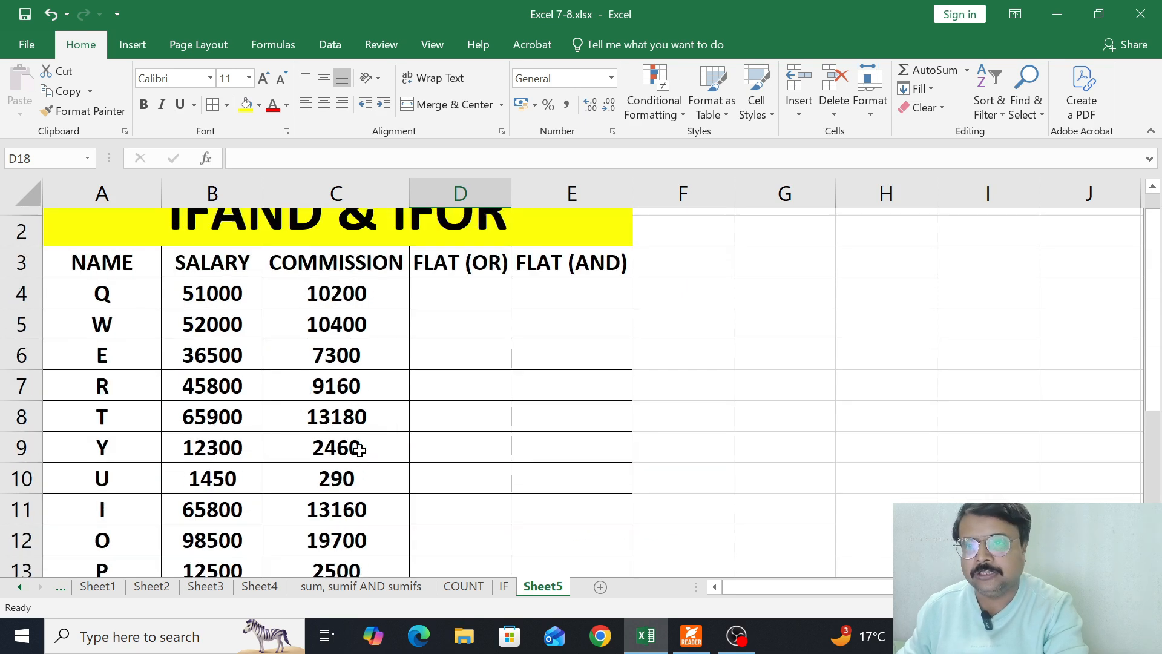
click(568, 324)
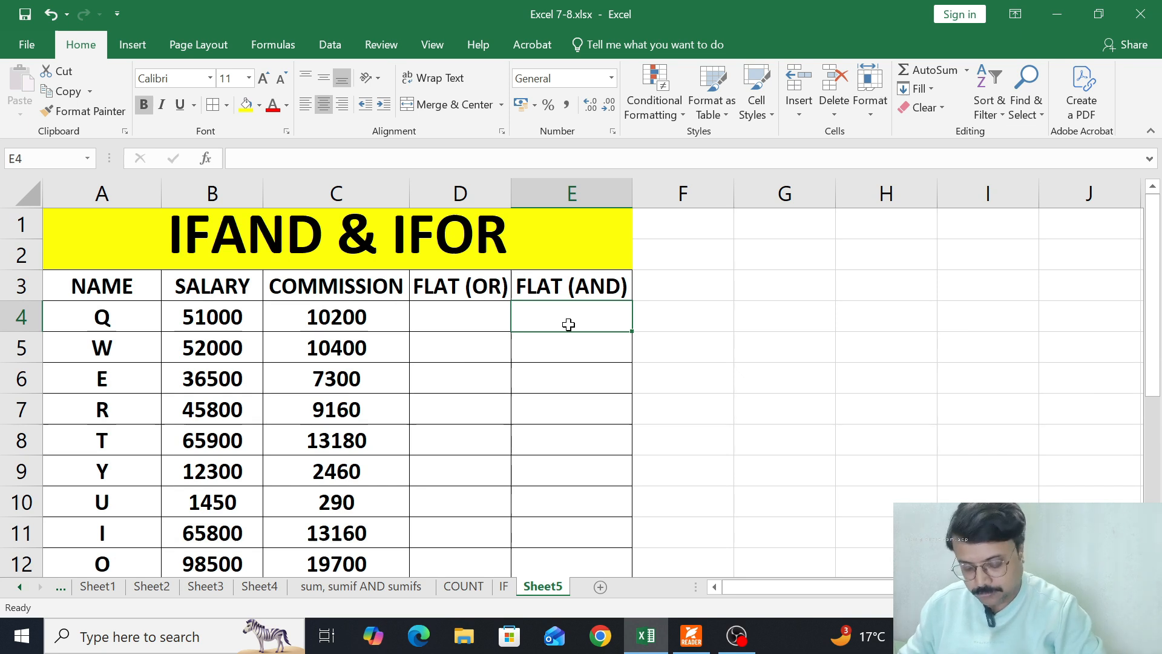
key(super+plus)
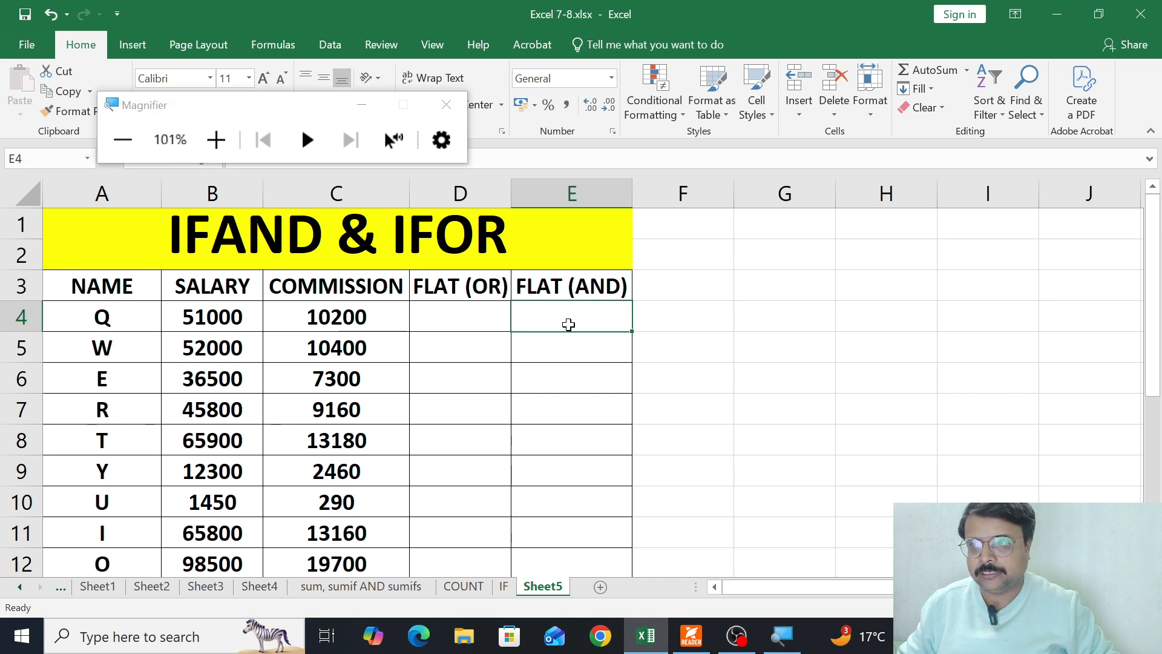
key(super+plus)
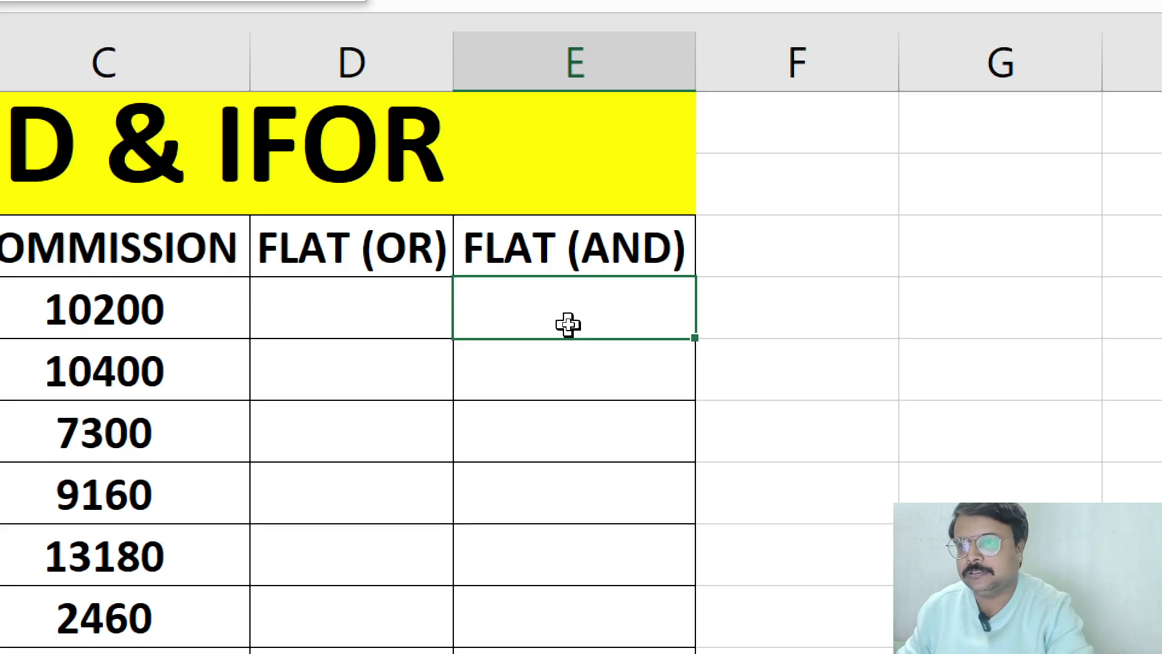
Start an IF formula with a nested AND in E4, using B4>50000 as the first test.
text(=)
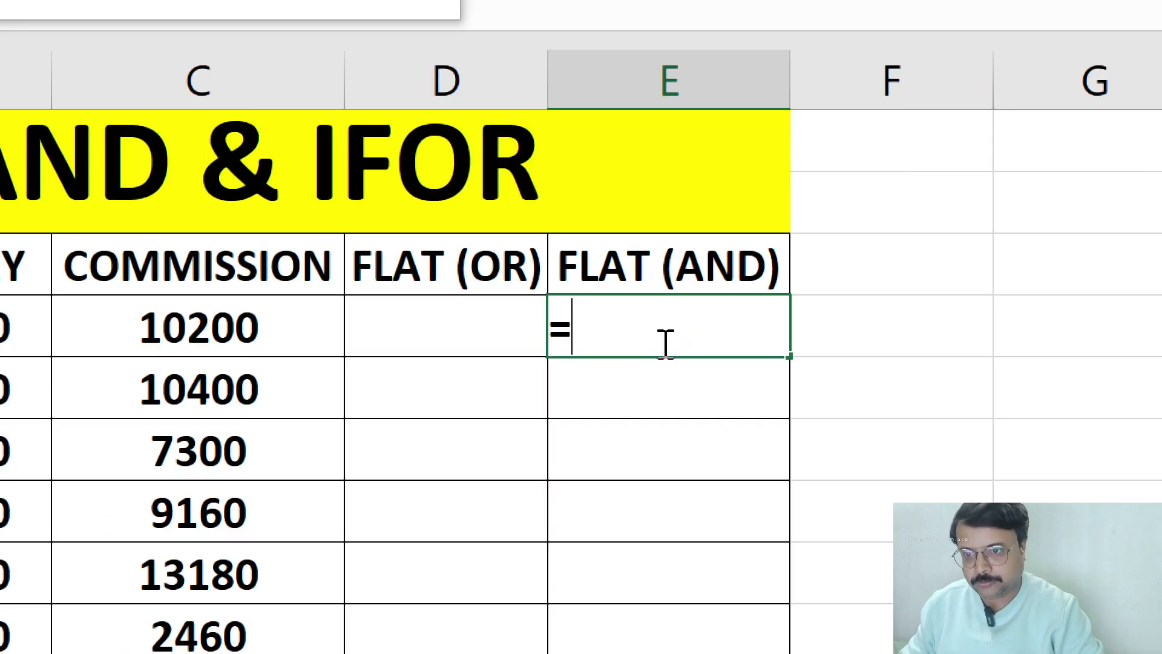
text(if)
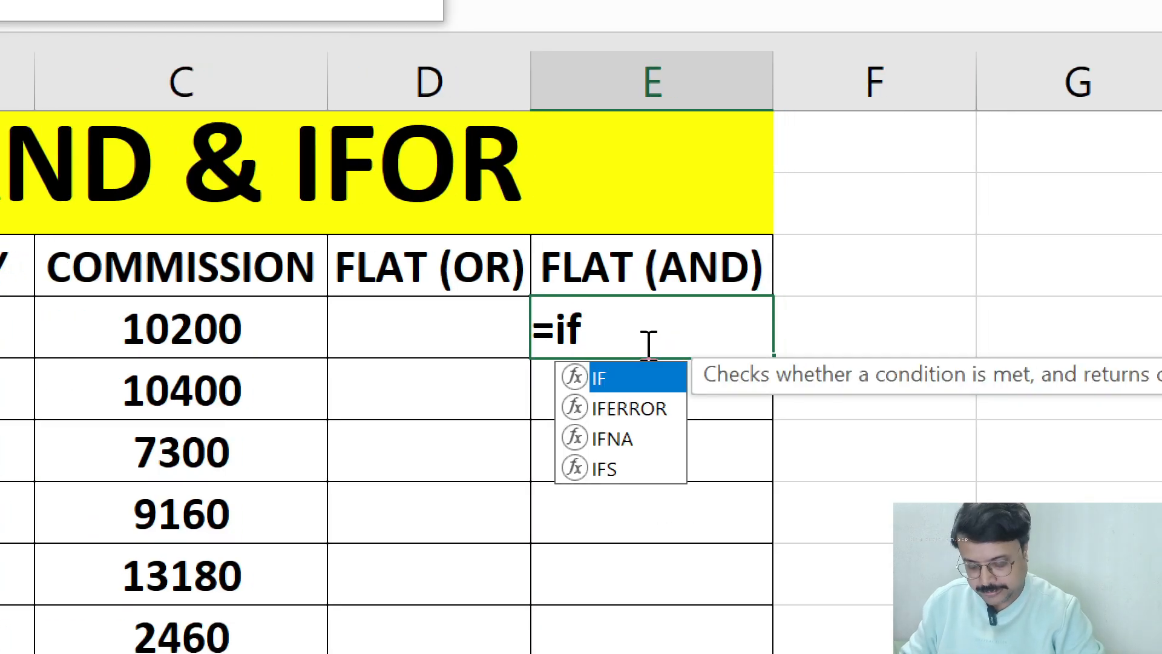
text((a)
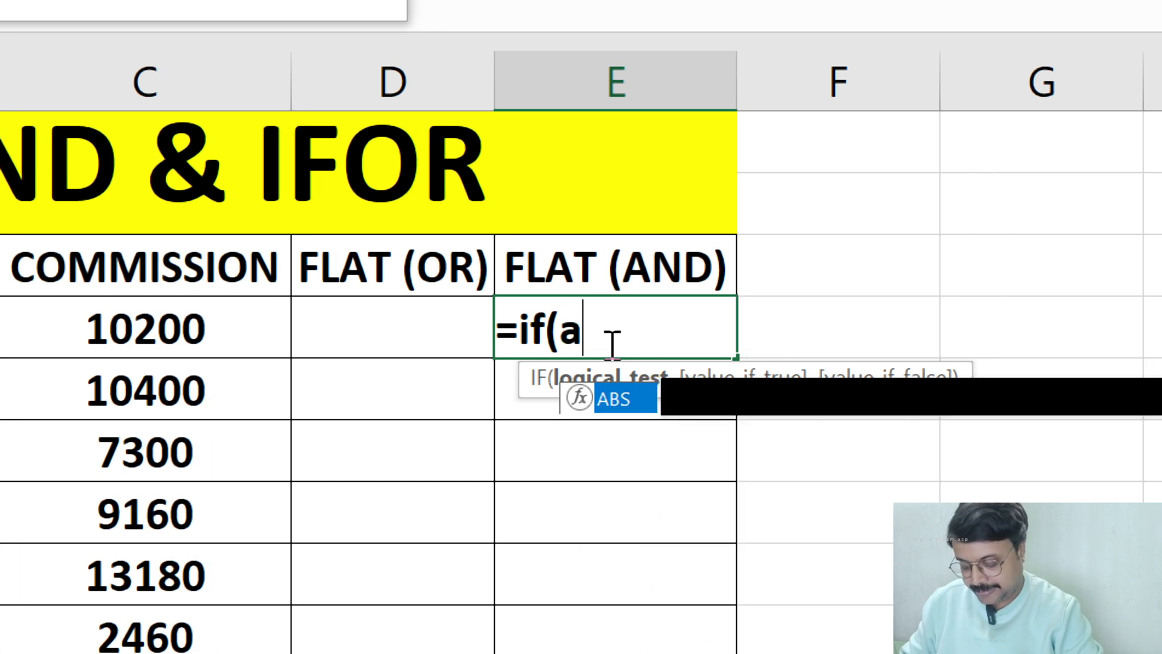
text(nd()
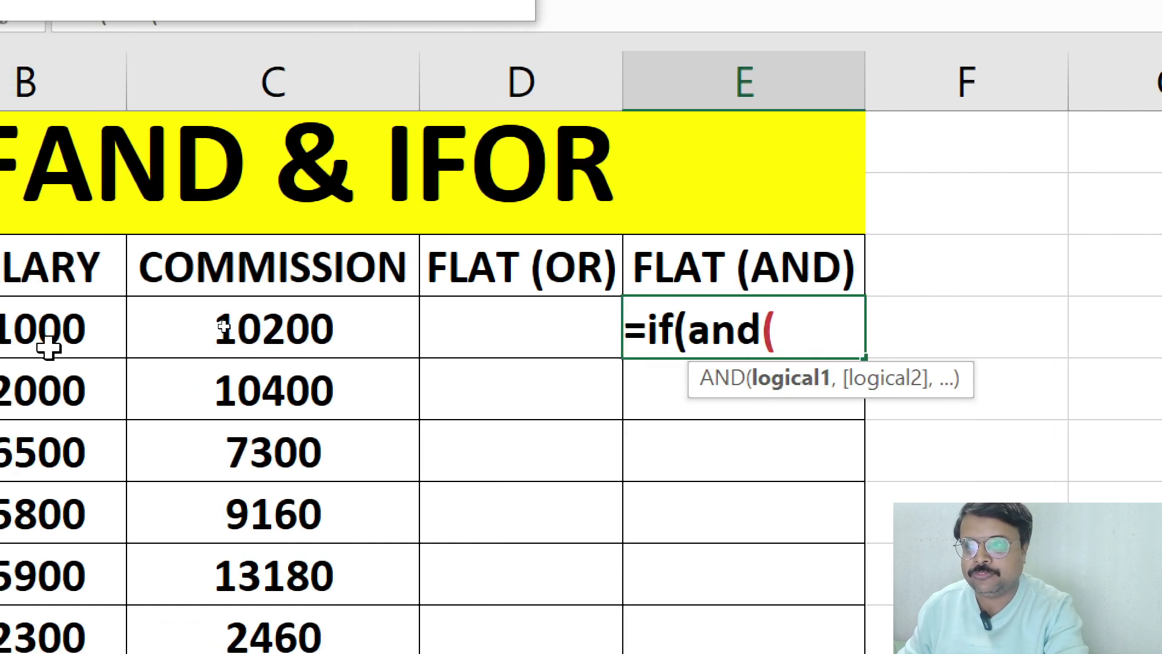
click(48, 346)
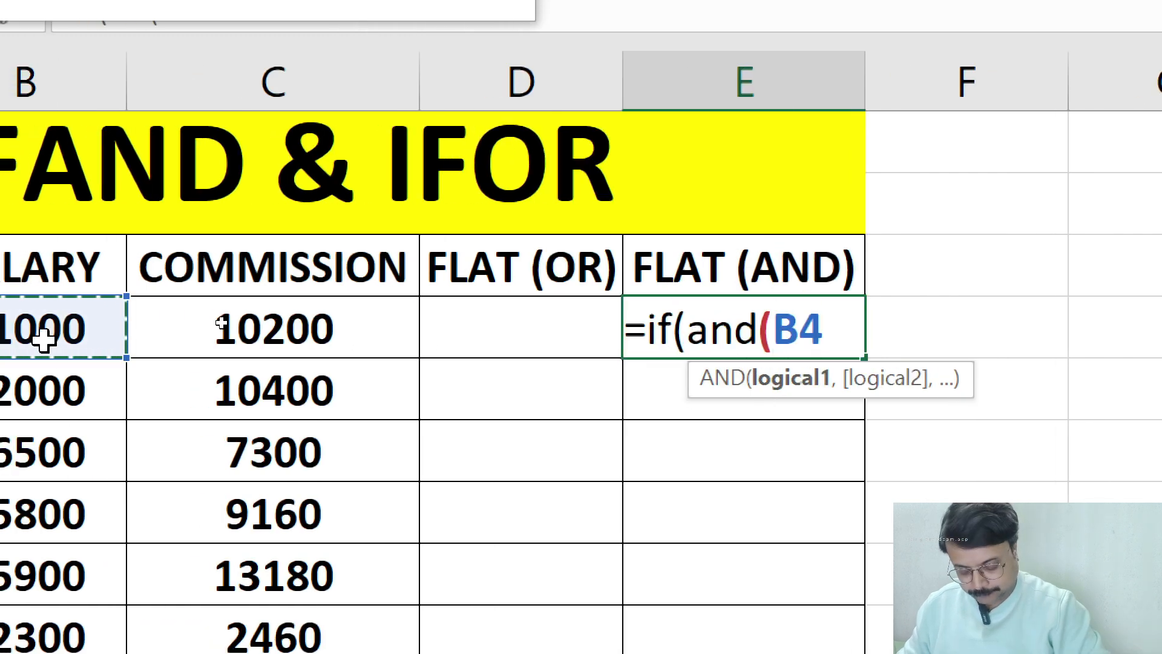
text(>)
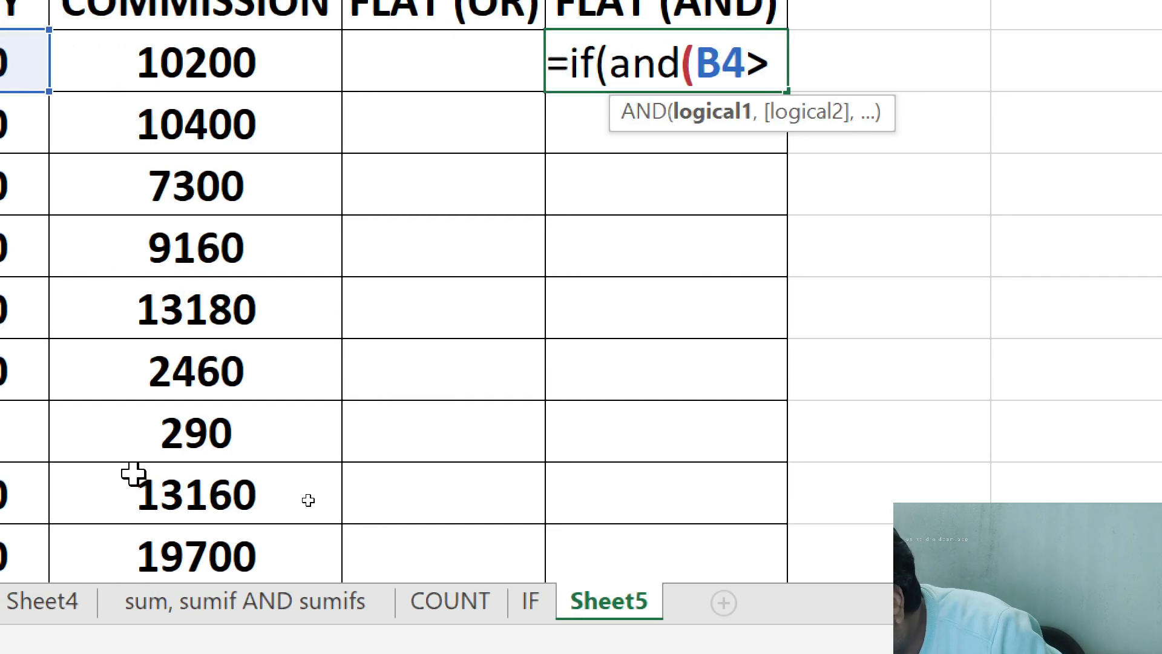
scroll(115, 518, down, 3)
scroll(126, 428, down, 1)
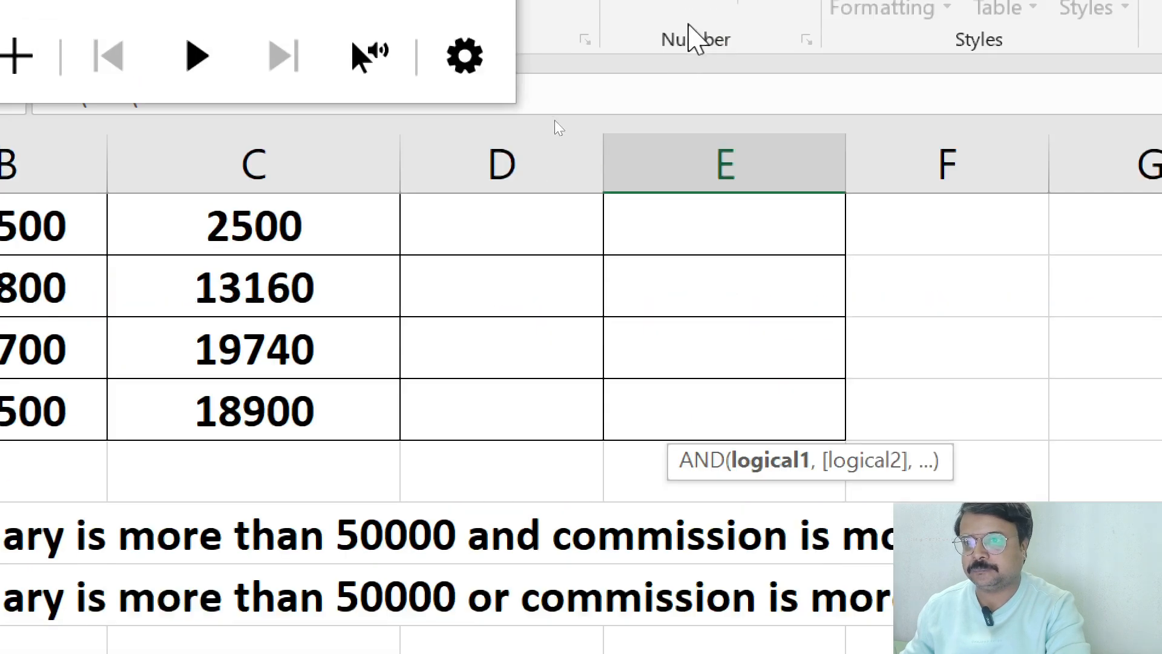
scroll(773, 501, up, 2)
scroll(773, 501, up, 2)
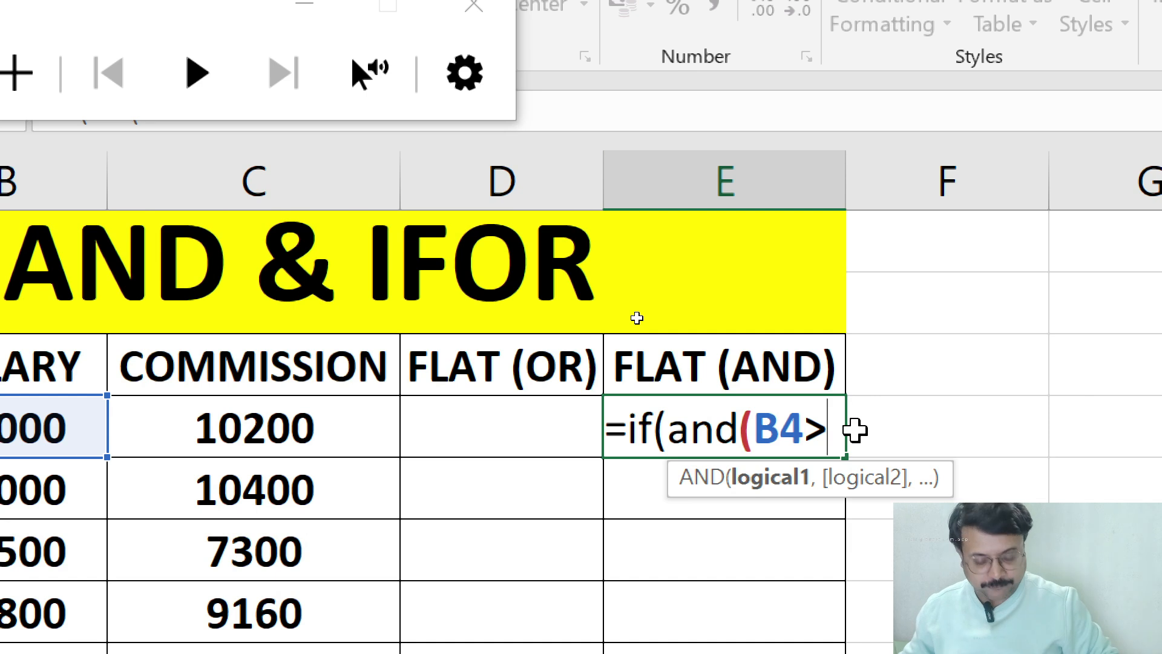
text(50000,)
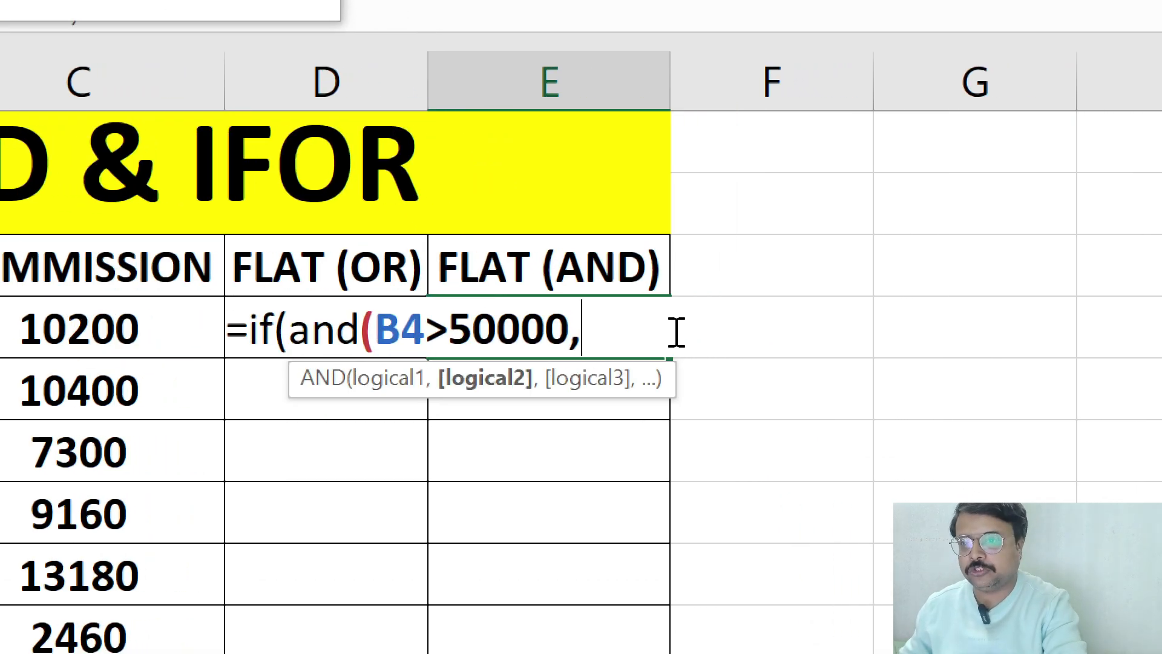
Add C4>15000 as the second AND test in the E4 formula and close the AND function.
click(180, 332)
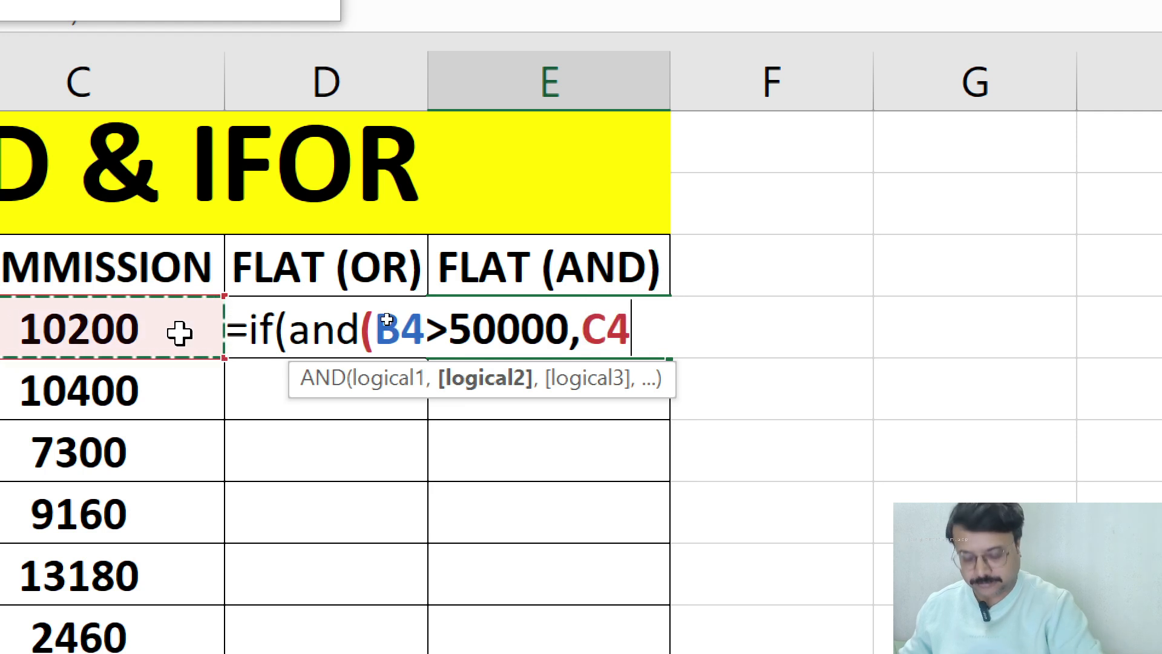
text(>150000)
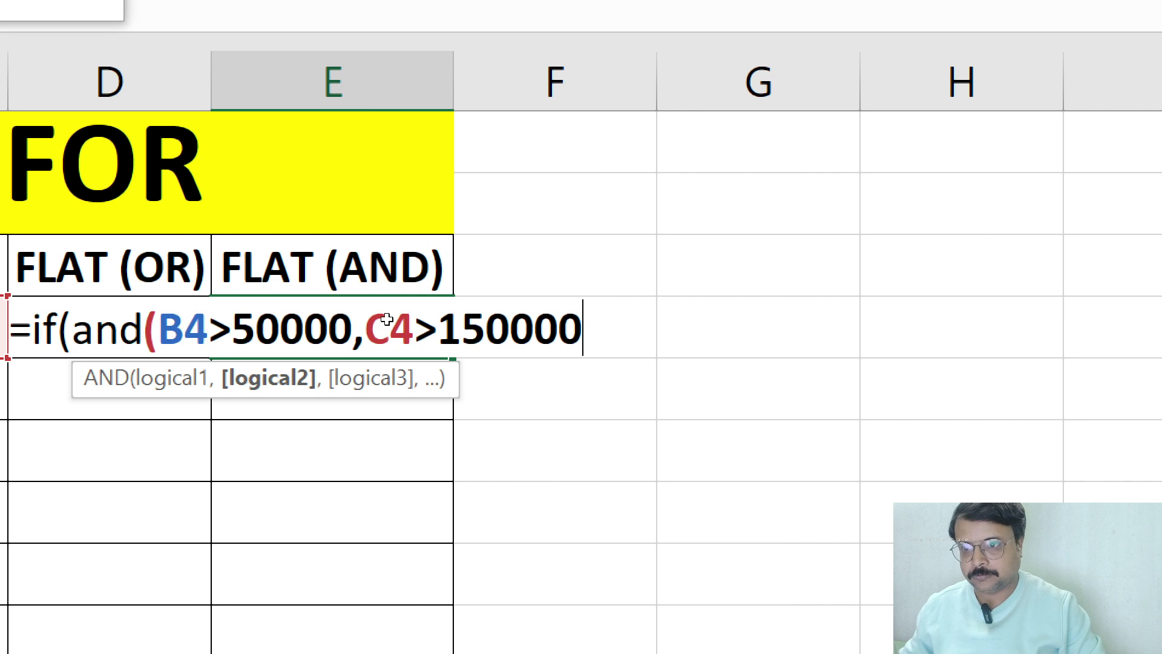
key(BackSpace)
text())
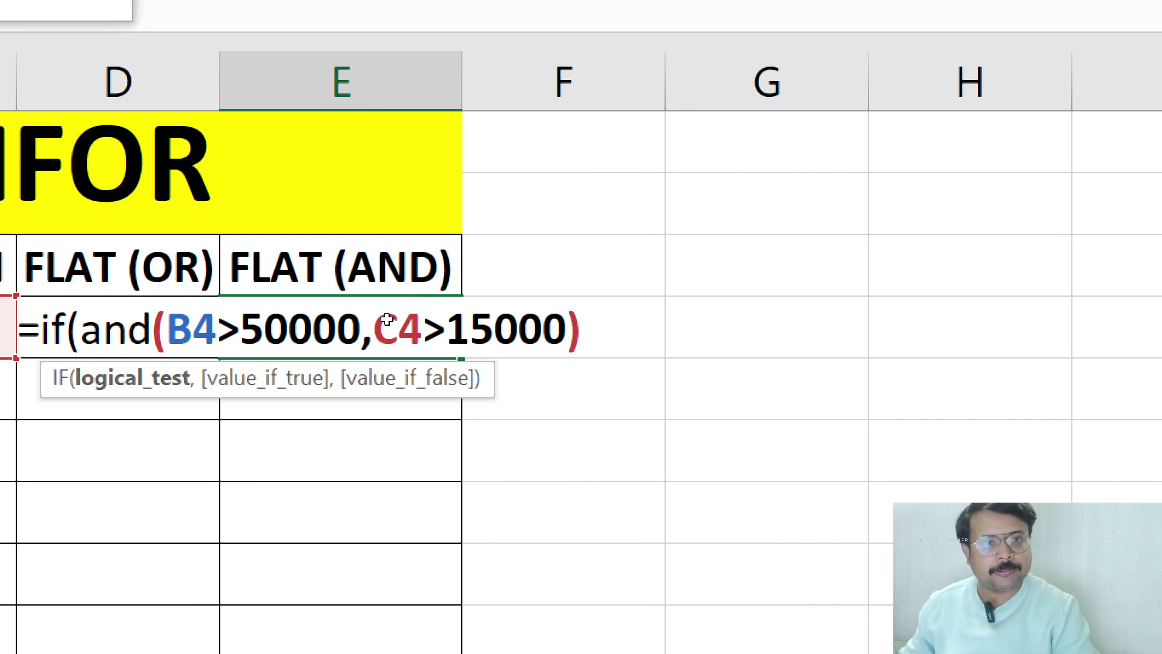
Complete the E4 formula with "YES" as the true result and "NO" as the false result, and enter it.
text(,)
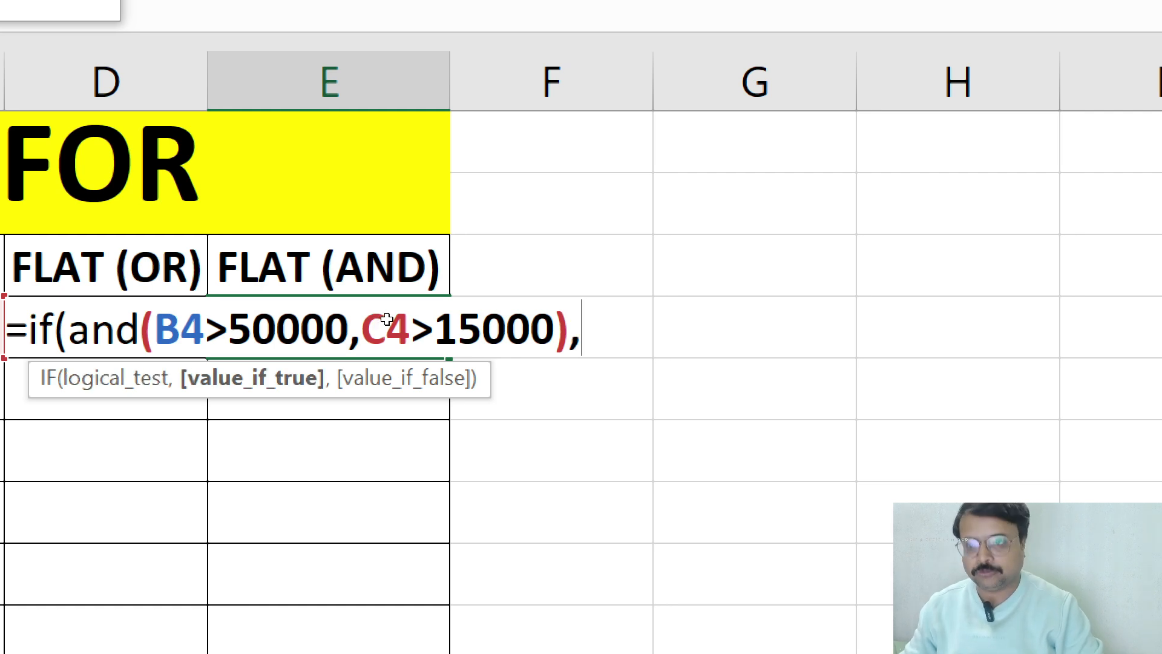
text("YES)
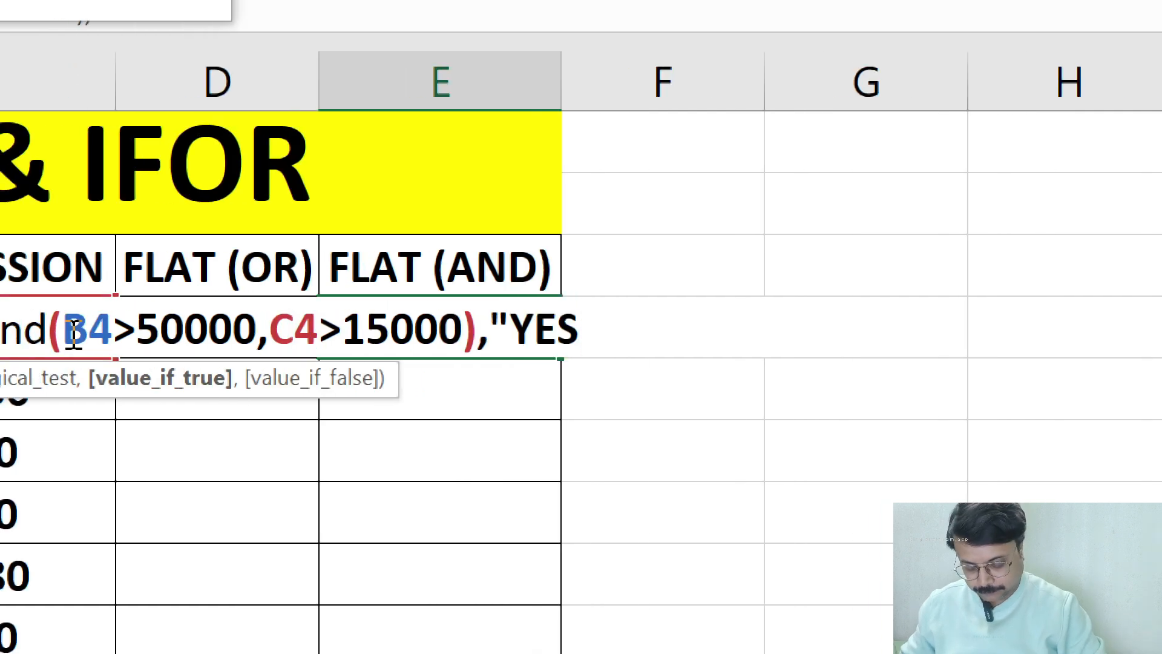
text(","N)
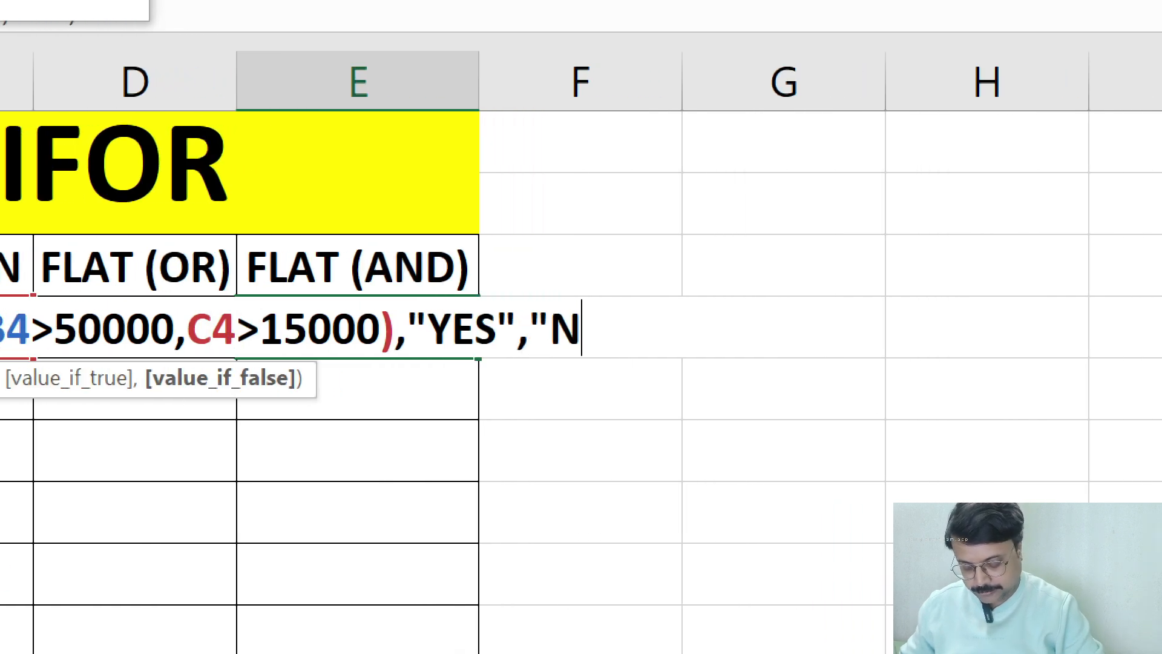
text(O"))
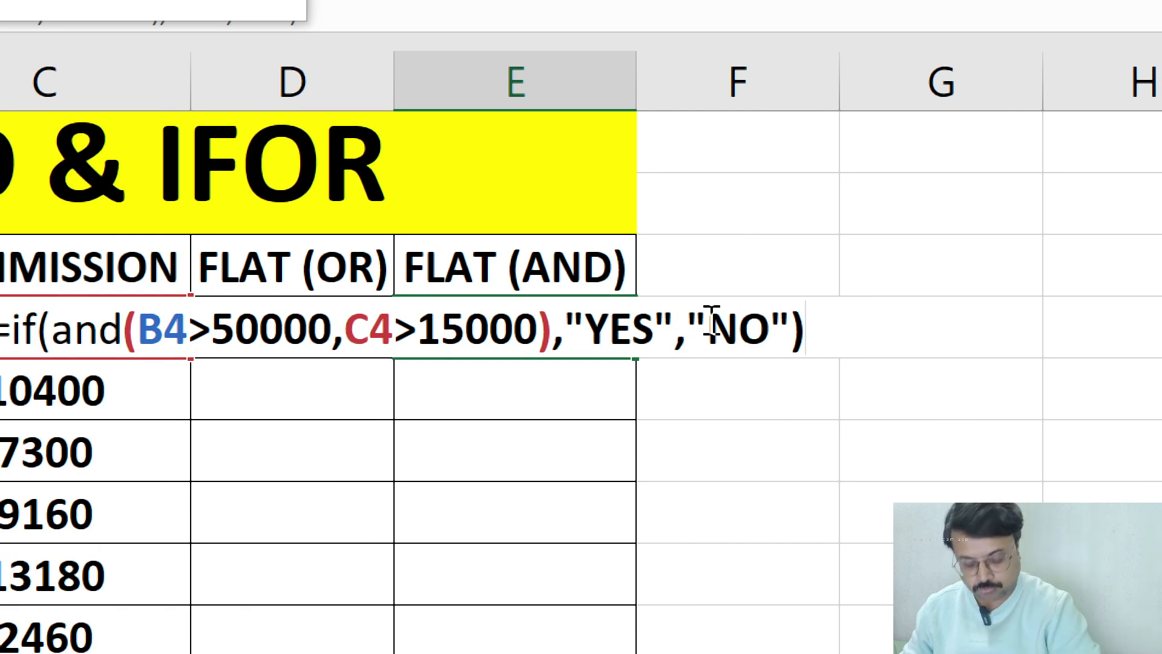
key(Return)
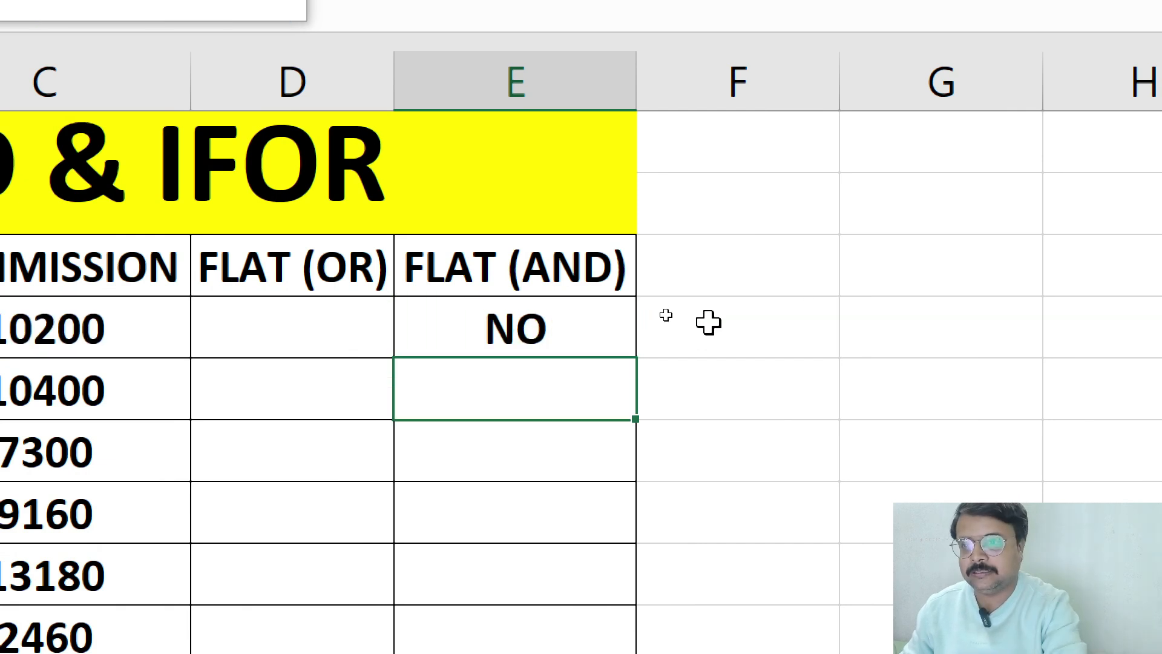
Fill the E4 formula down the FLAT (AND) column to row 16 and return the screen magnification to 100%.
click(596, 334)
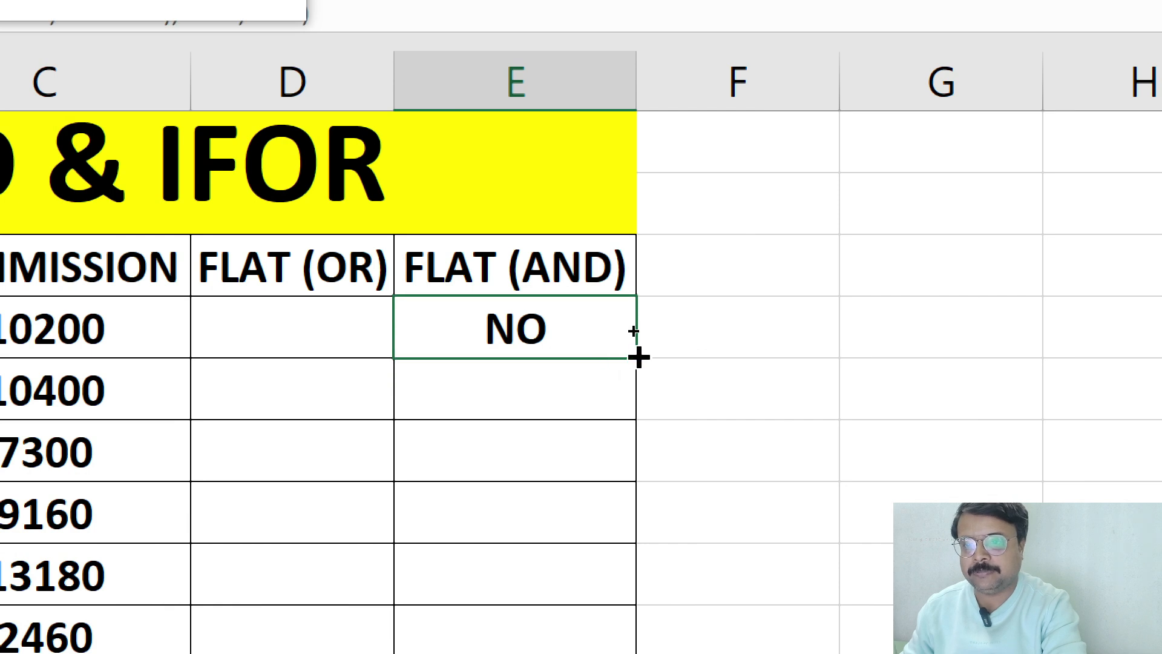
double_click(638, 357)
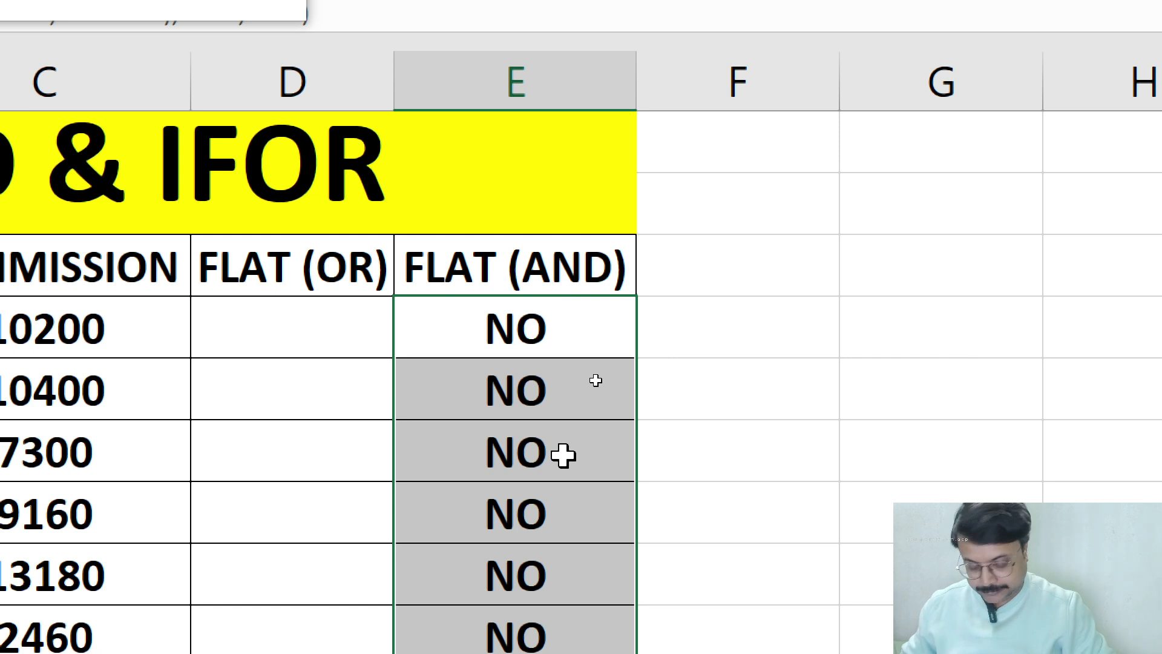
key(super+minus)
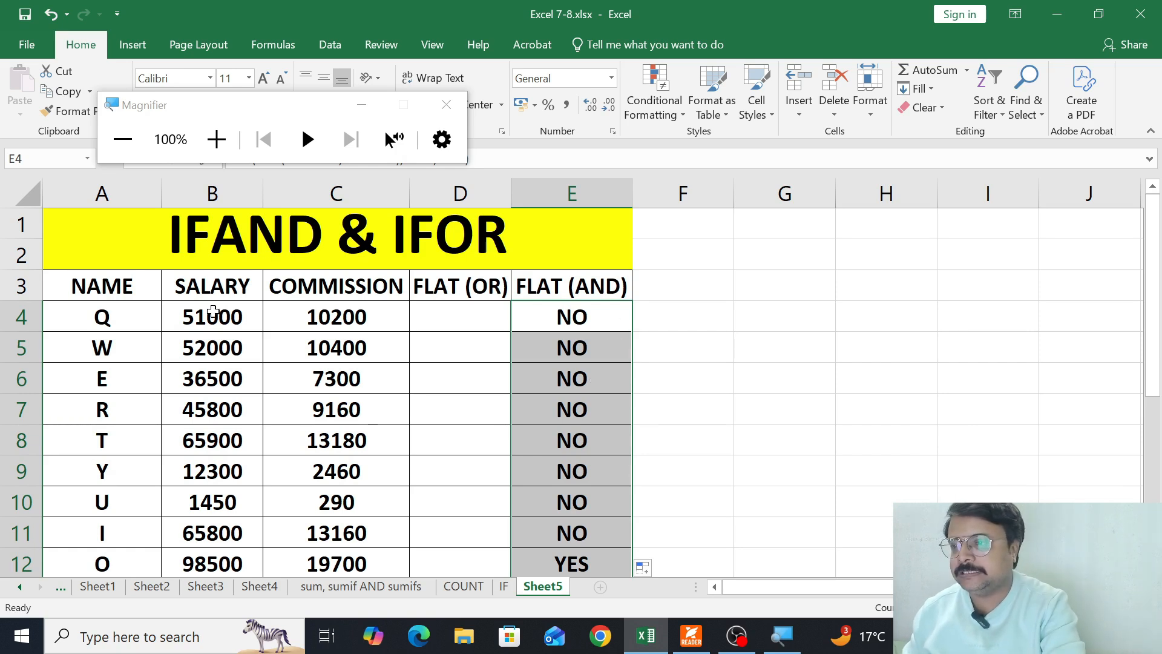
Examine the salary, commission and FLAT (AND) cells of rows 4, 5, 8 and 11 by selecting them together.
scroll(211, 322, down, 1)
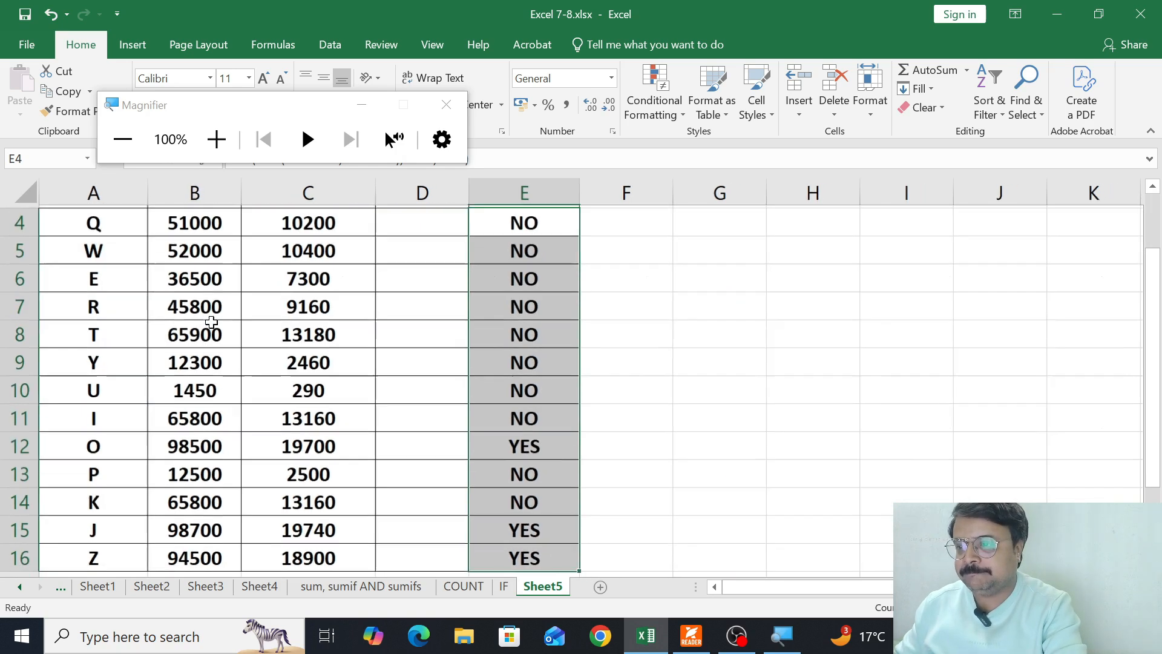
scroll(181, 267, up, 1)
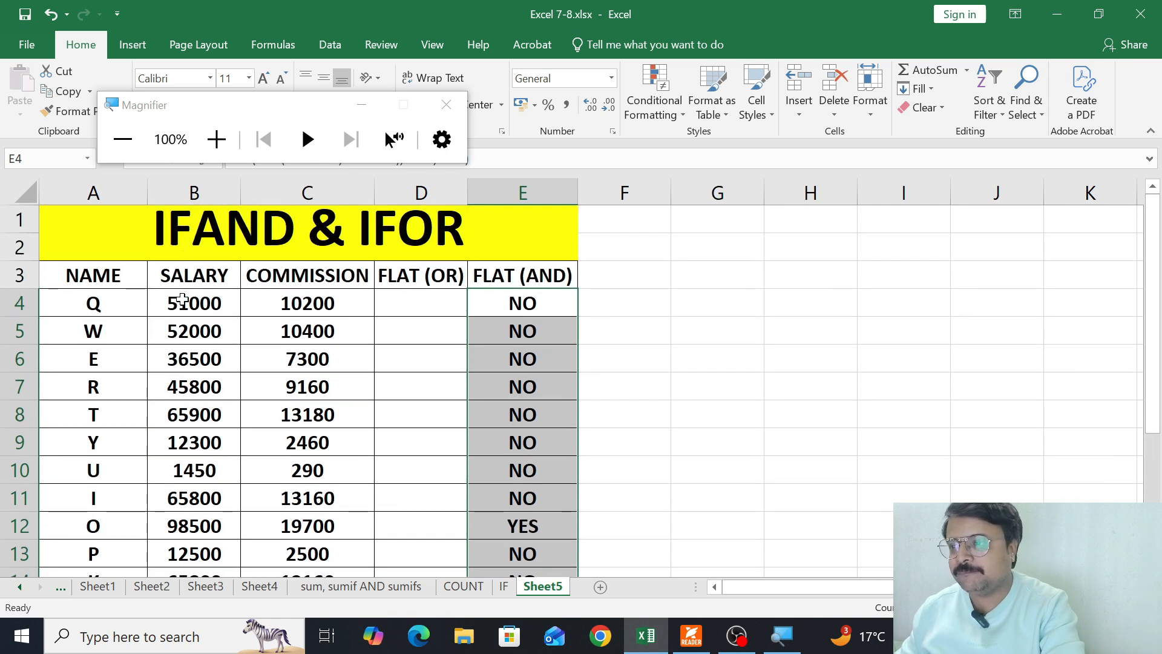
click(182, 298)
drag(187, 300, 286, 305)
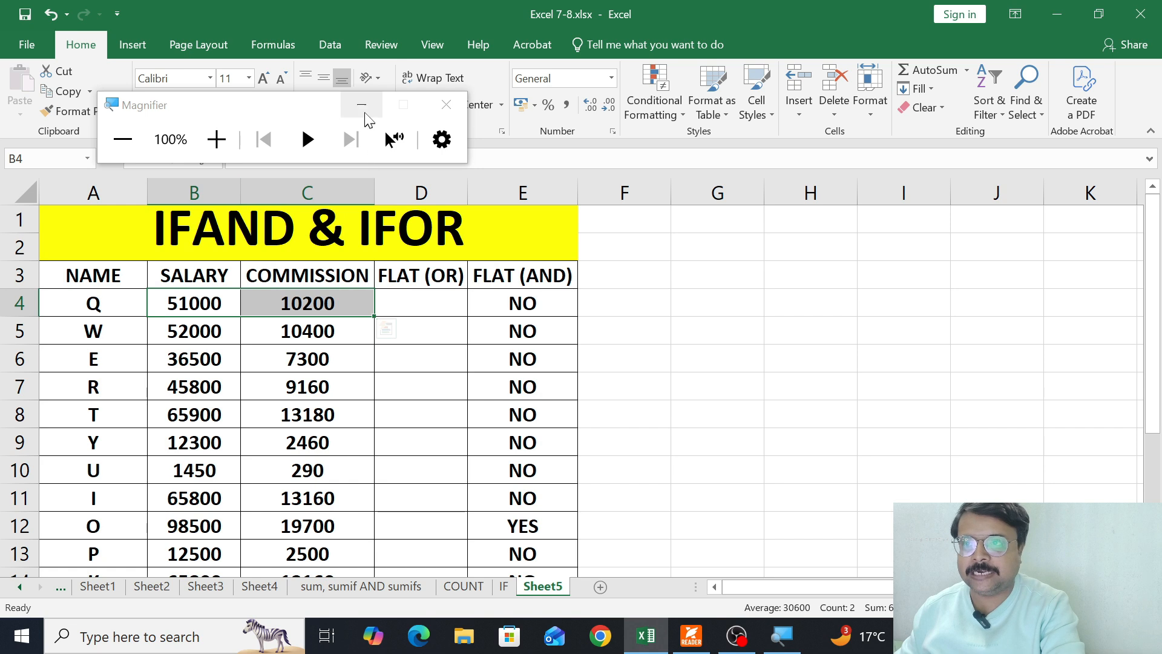
ctrl+click(512, 304)
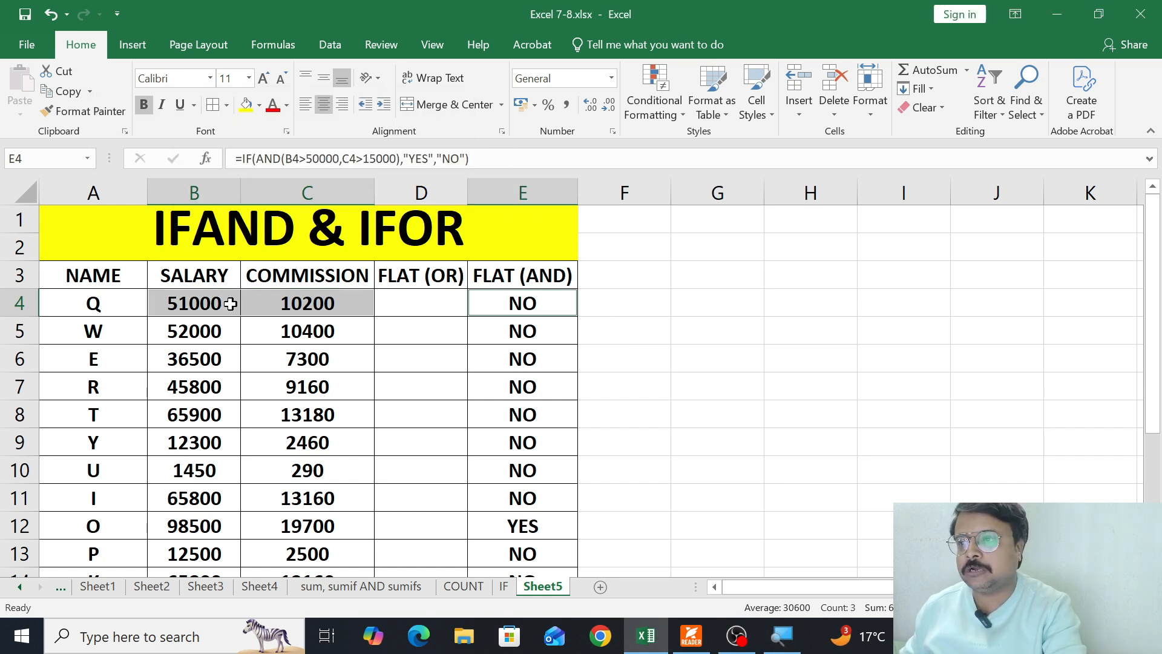
drag(205, 330, 324, 332)
ctrl+click(528, 331)
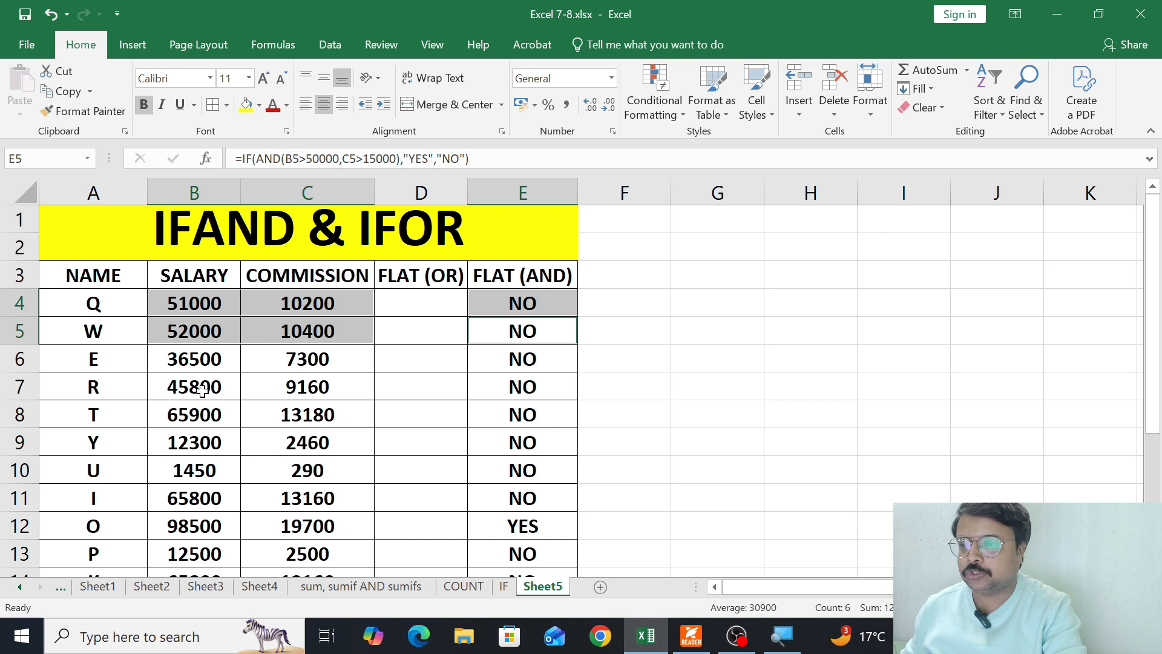
ctrl+click(215, 413)
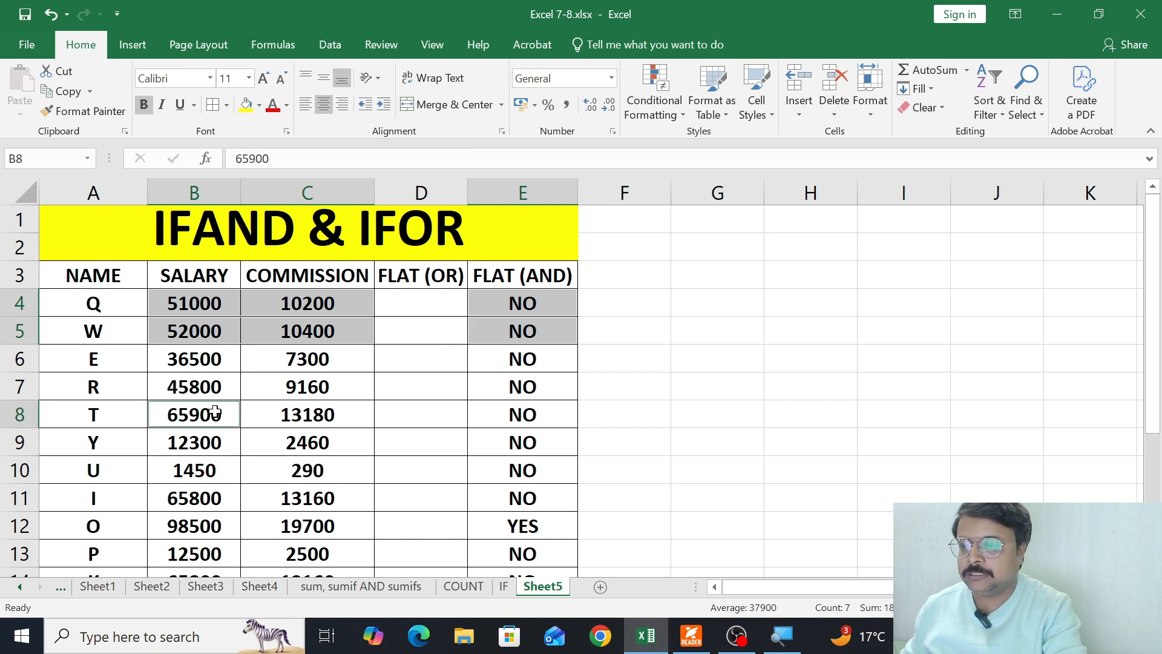
ctrl+click(283, 413)
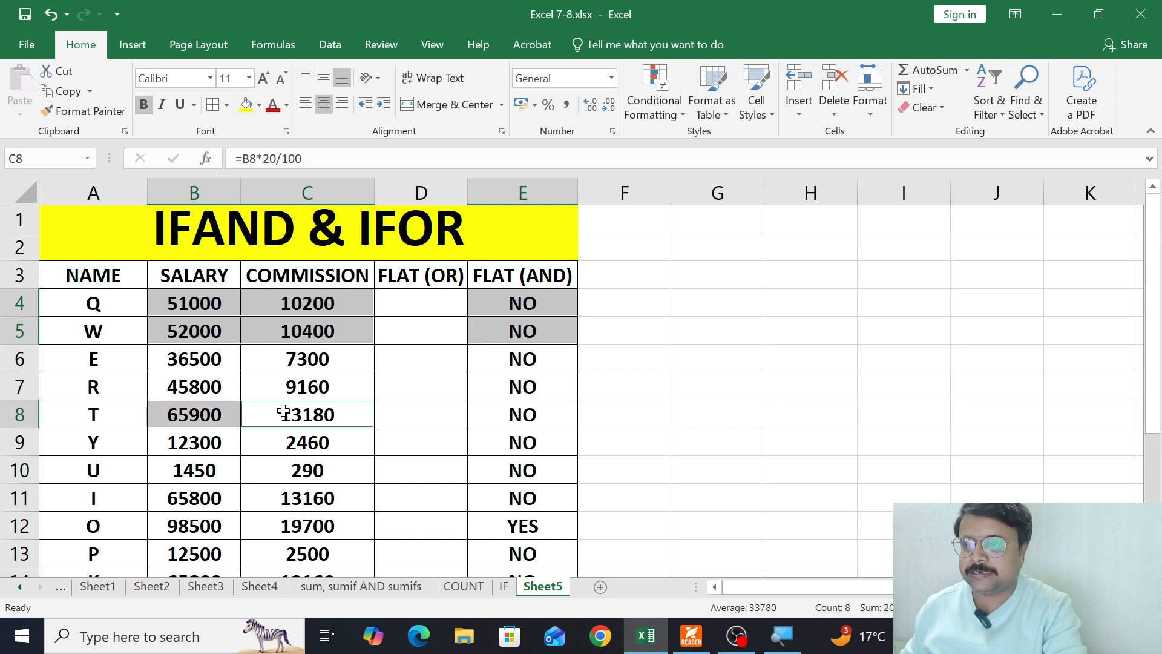
ctrl+click(513, 415)
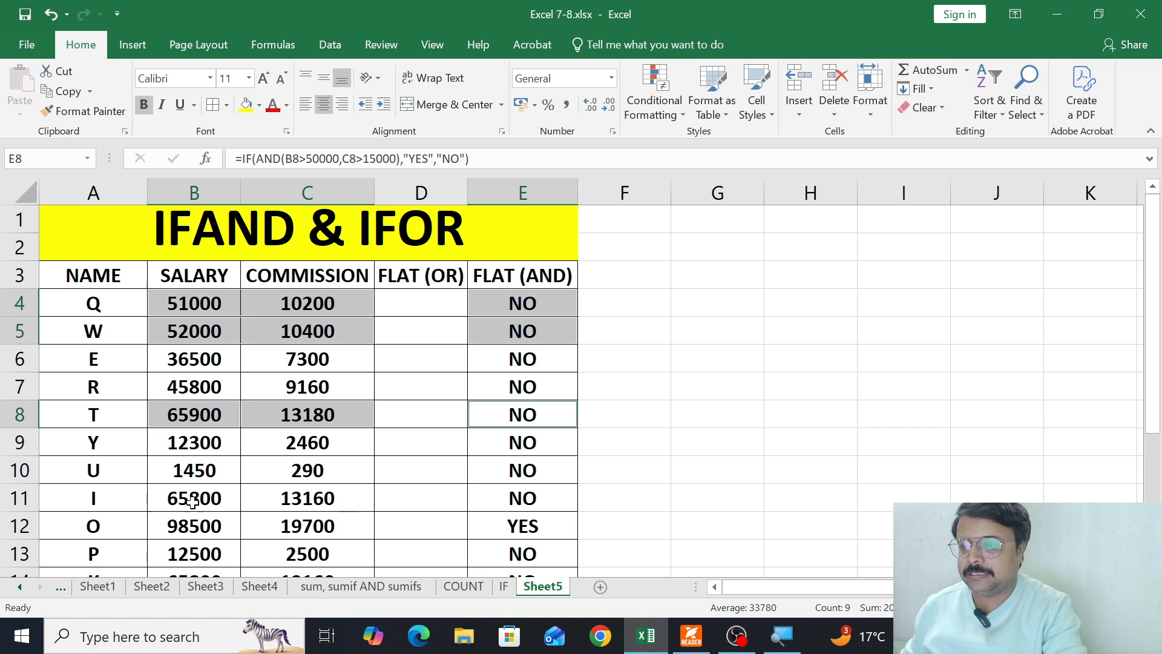
drag(192, 497, 330, 499)
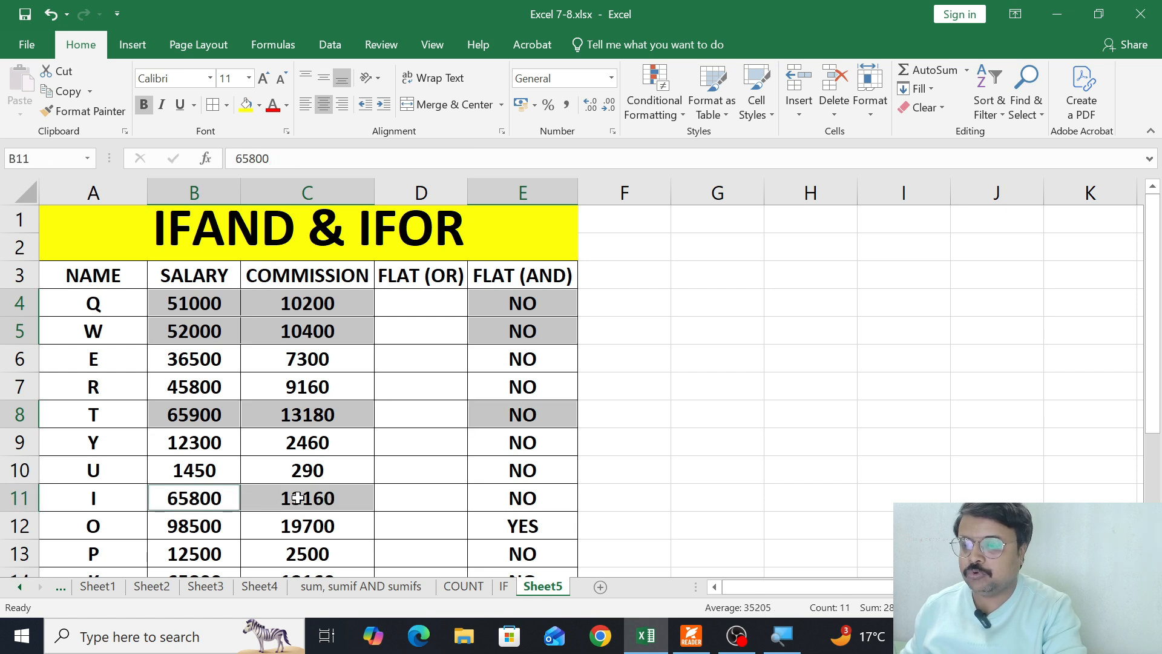
ctrl+click(534, 509)
Fill the salary, commission and FLAT (AND) cells of row 12 with yellow.
scroll(469, 510, down, 1)
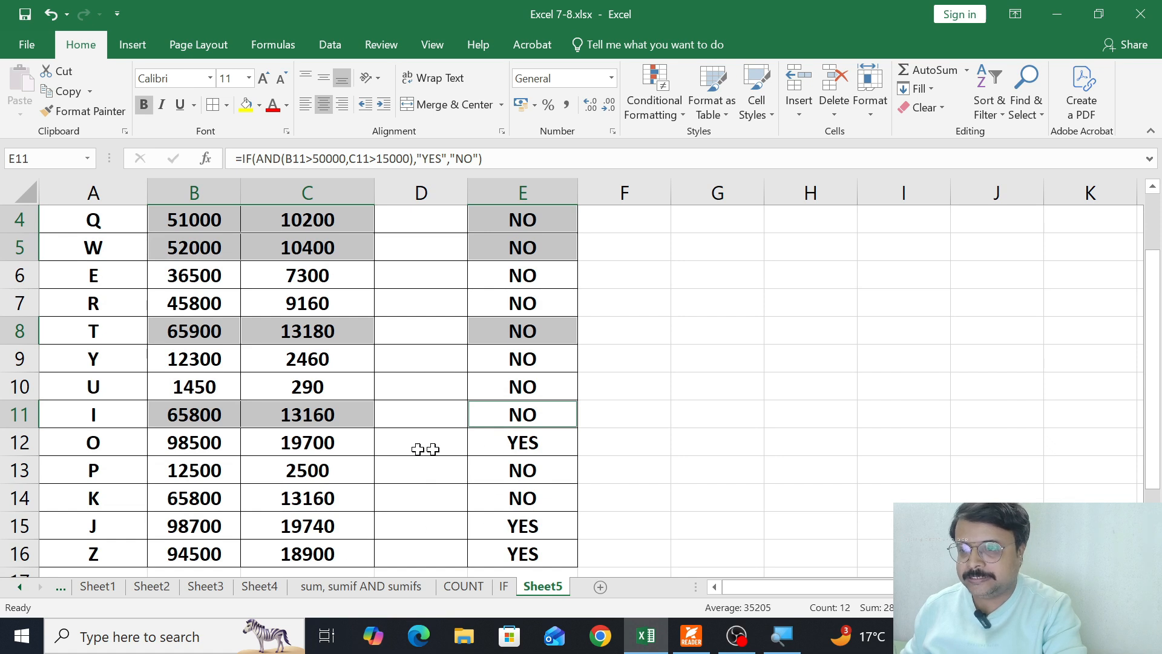
click(219, 440)
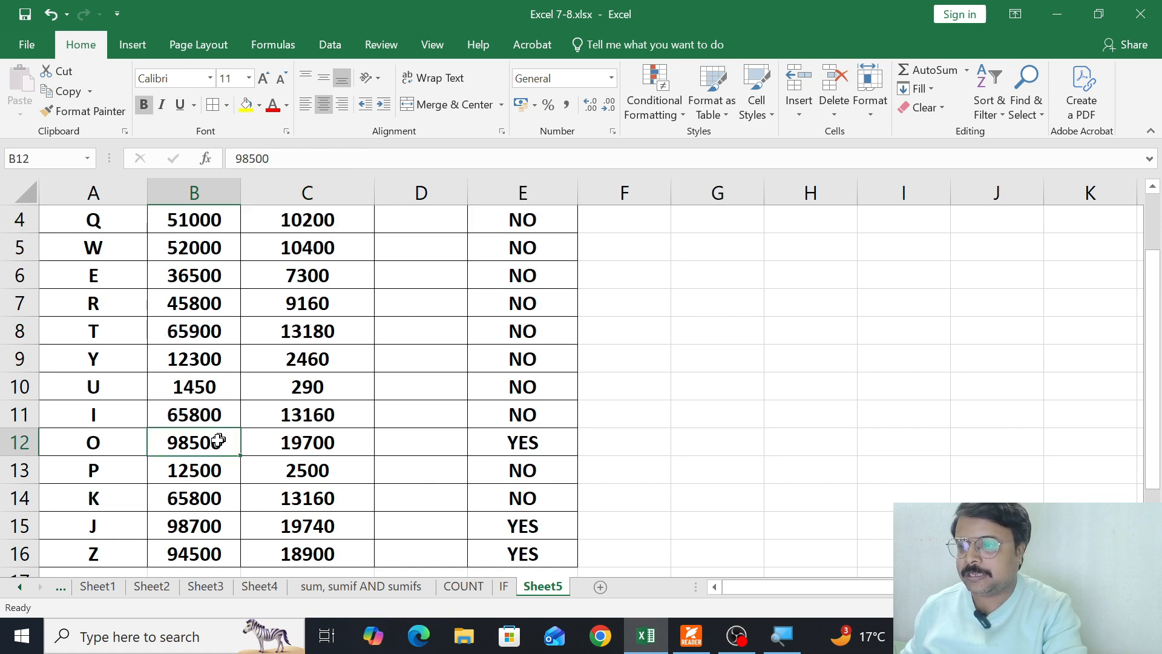
drag(212, 445, 319, 446)
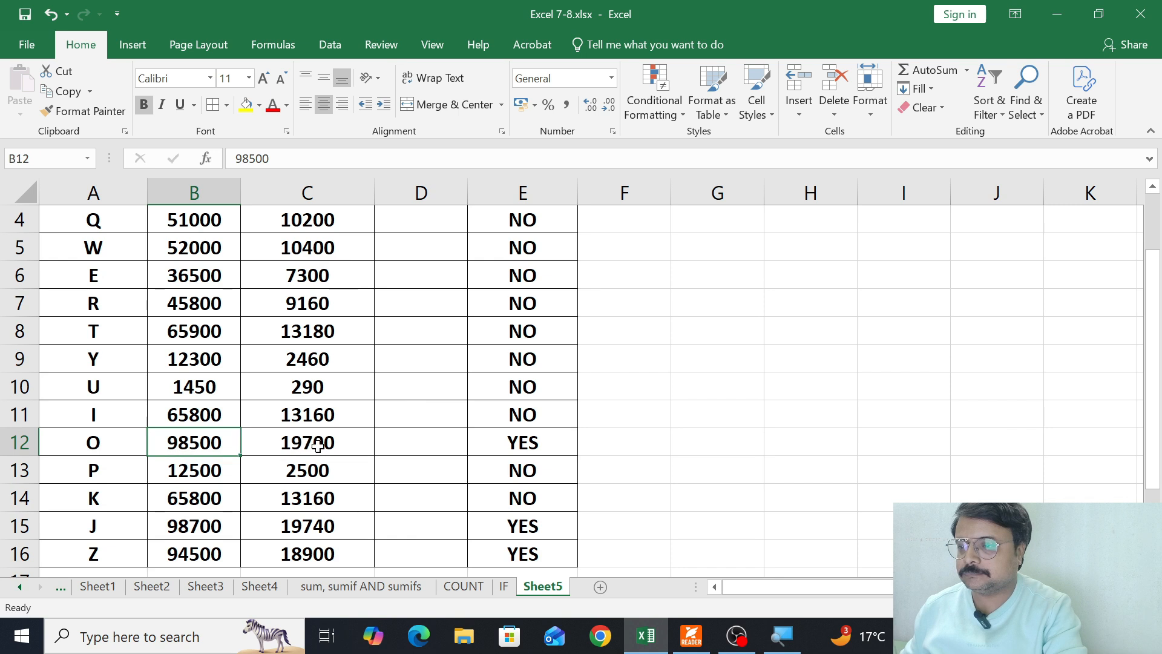
click(279, 445)
drag(209, 438, 303, 443)
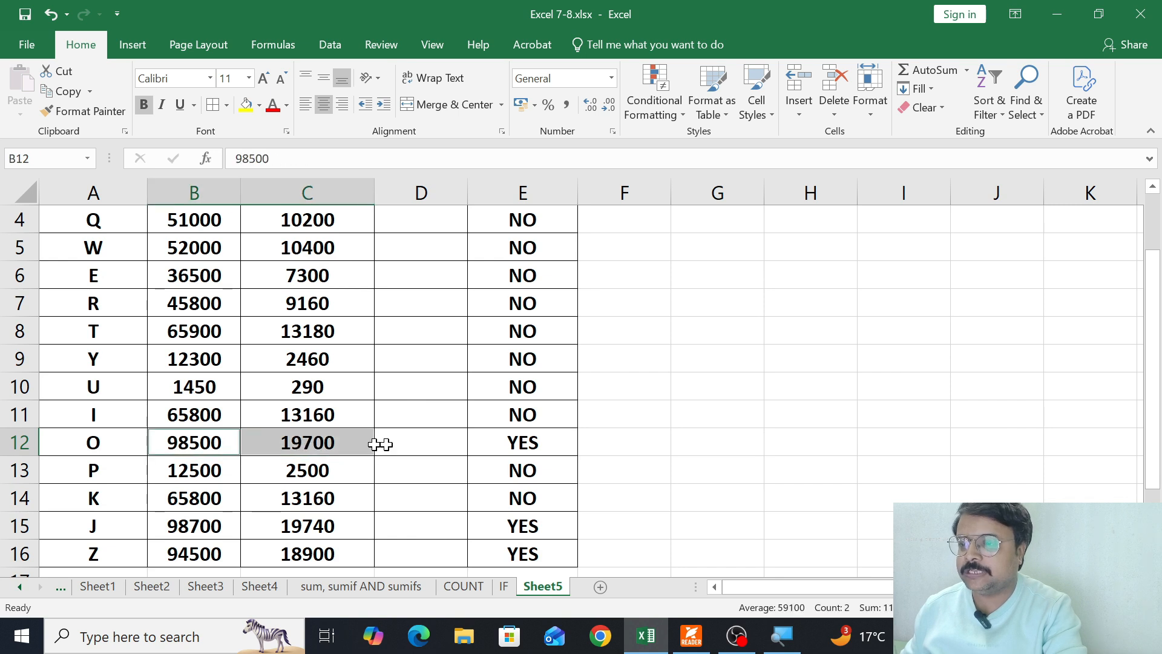
ctrl+click(473, 450)
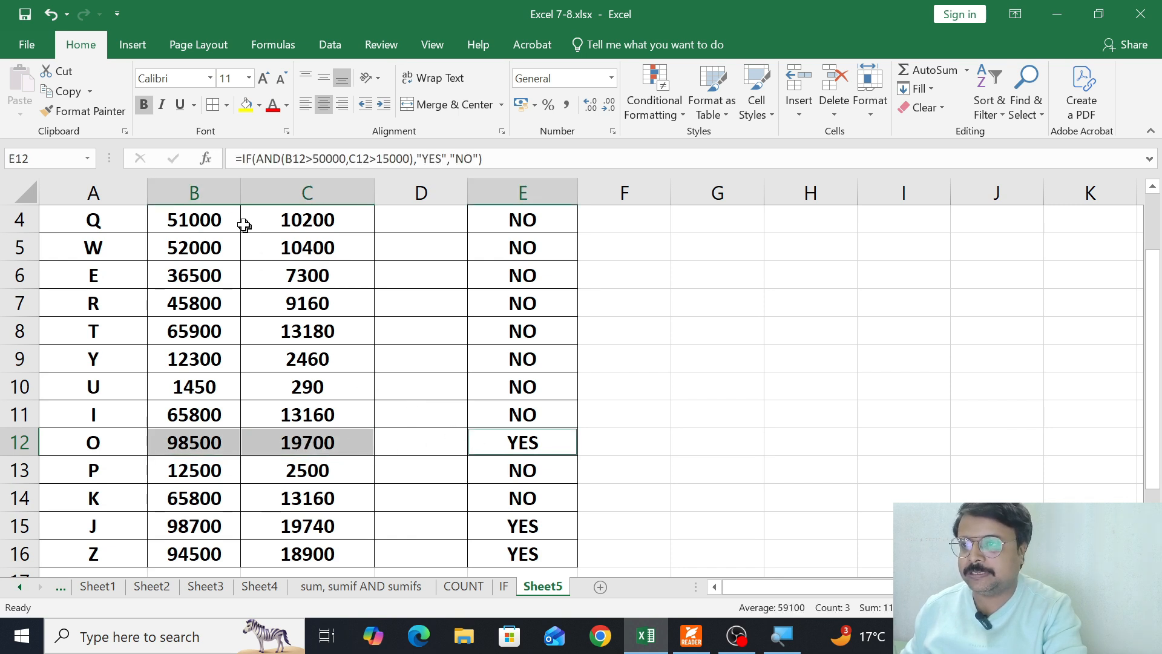
click(250, 113)
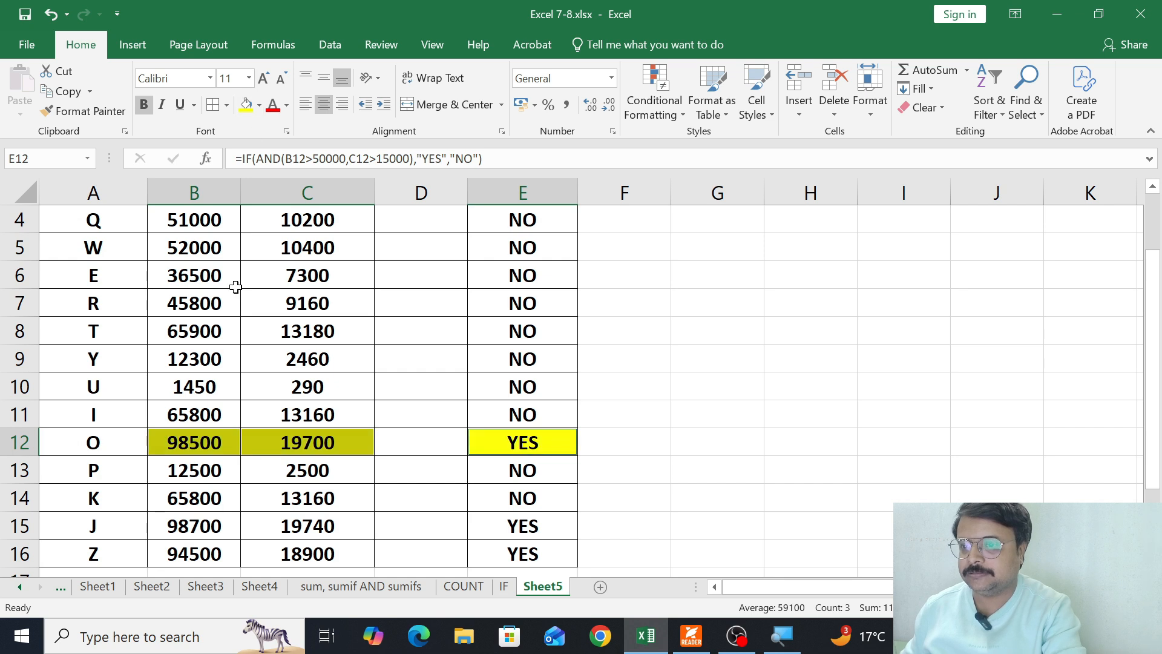
Fill the salary, commission and FLAT (AND) cells of rows 15 and 16 with yellow.
ctrl+click(192, 496)
ctrl+click(269, 502)
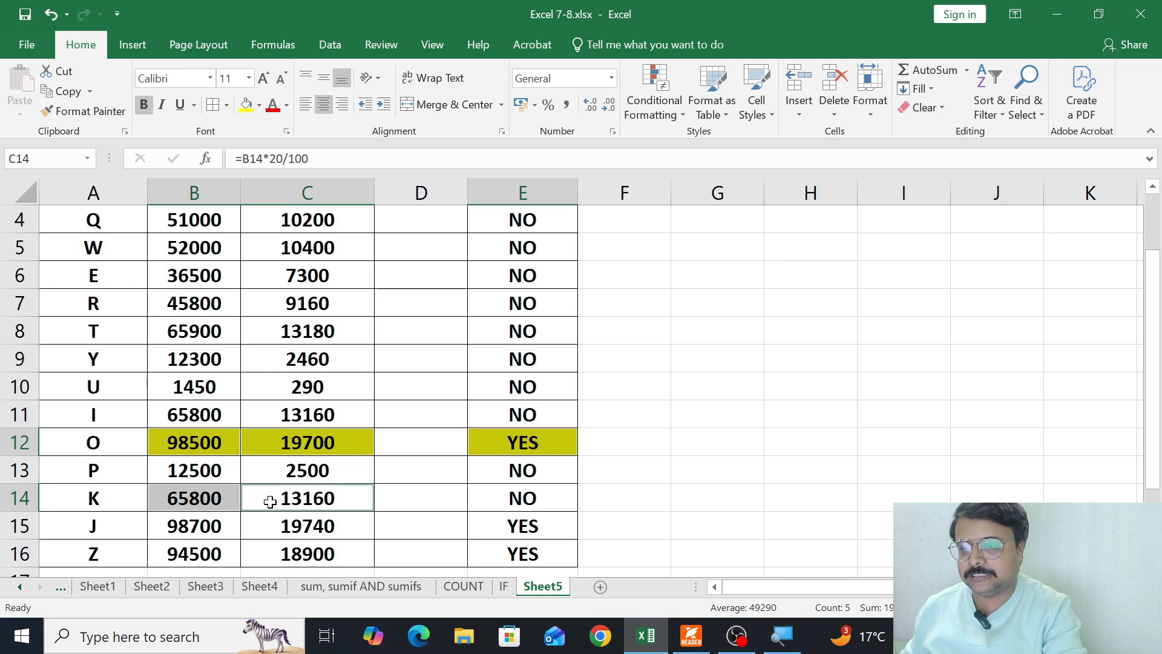
click(203, 543)
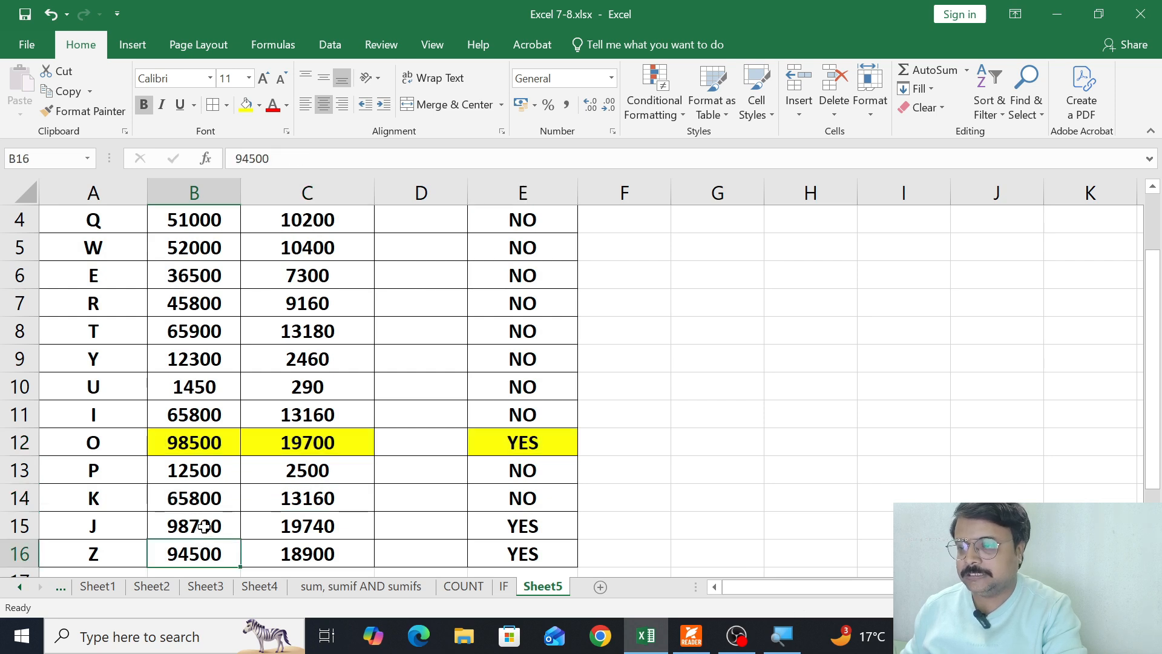
ctrl+click(203, 525)
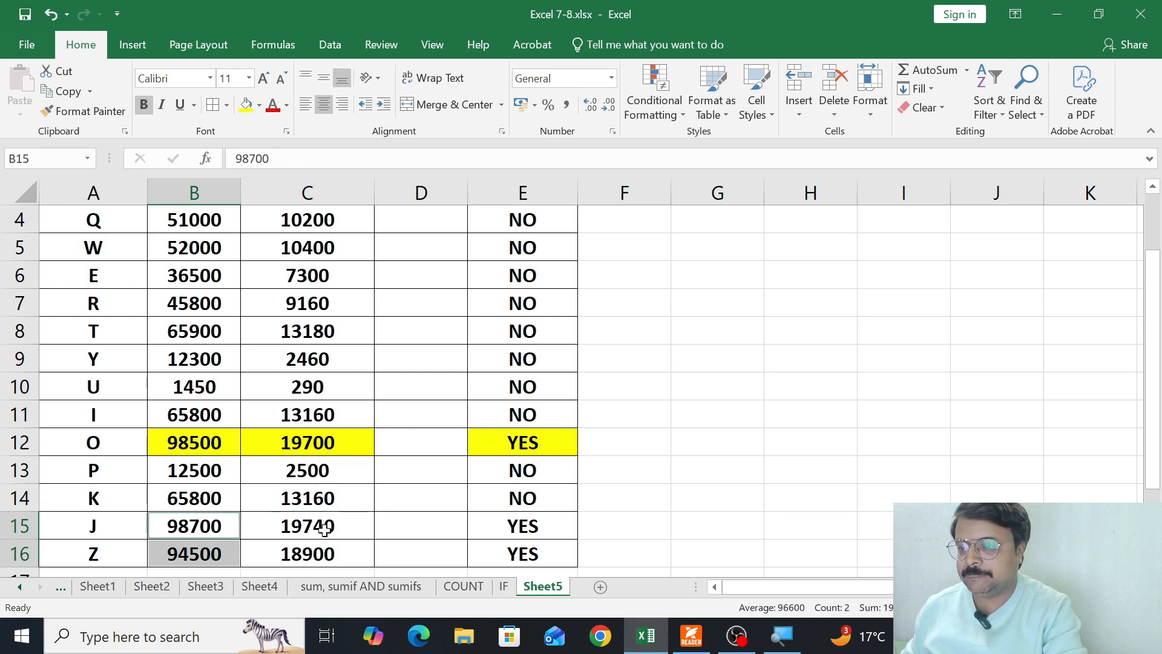
drag(324, 528, 307, 550)
drag(483, 527, 487, 549)
click(246, 106)
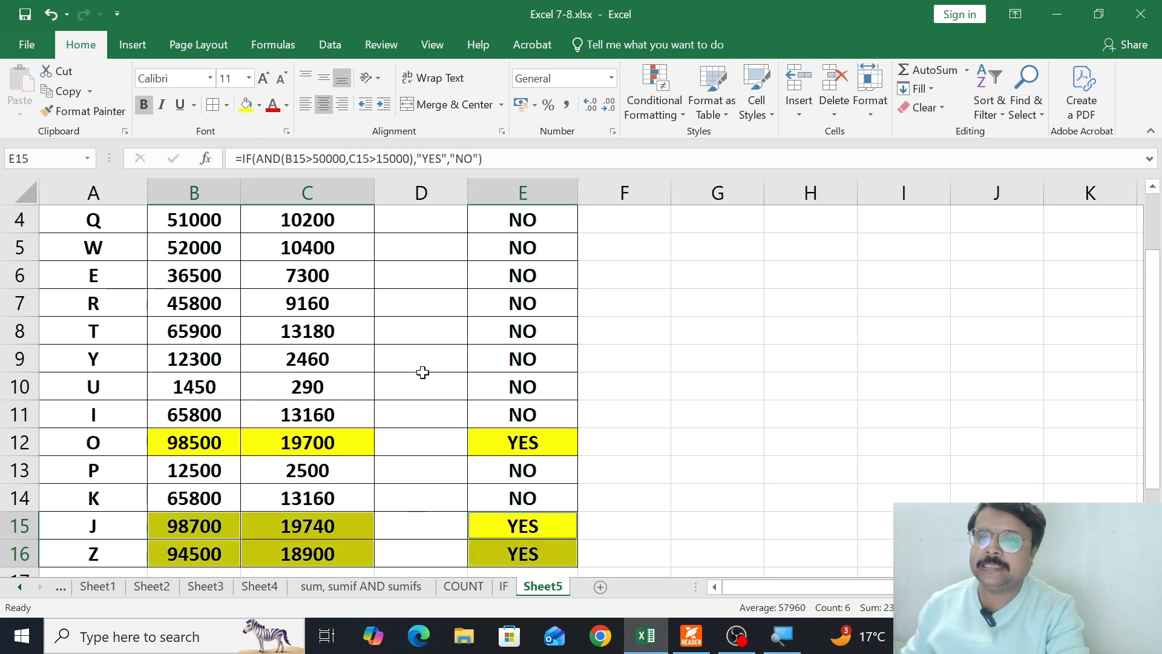
Start an IF formula with a nested OR in D4, using B4>50000 as the first test.
scroll(462, 357, up, 1)
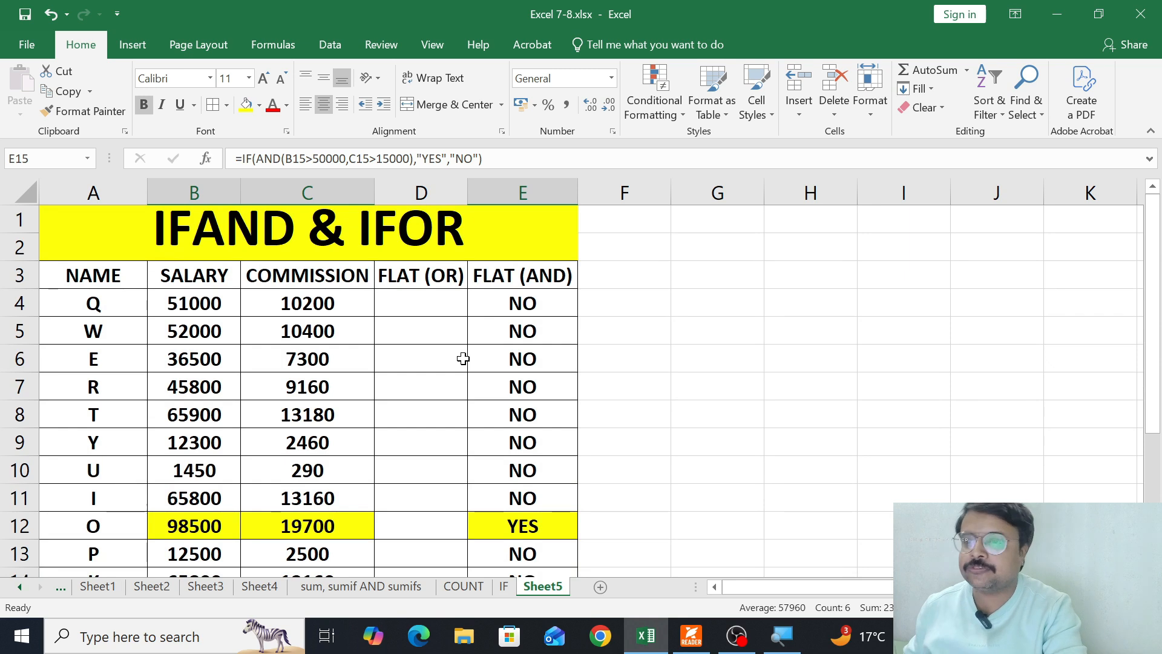
scroll(459, 358, down, 1)
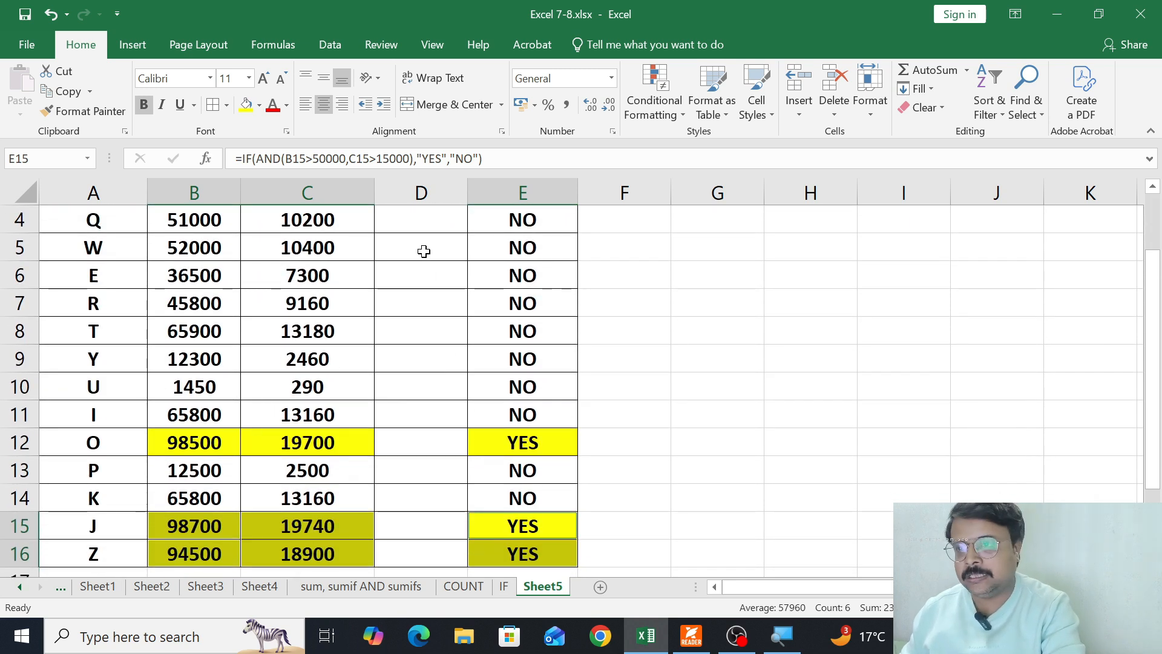
scroll(420, 252, up, 1)
click(414, 303)
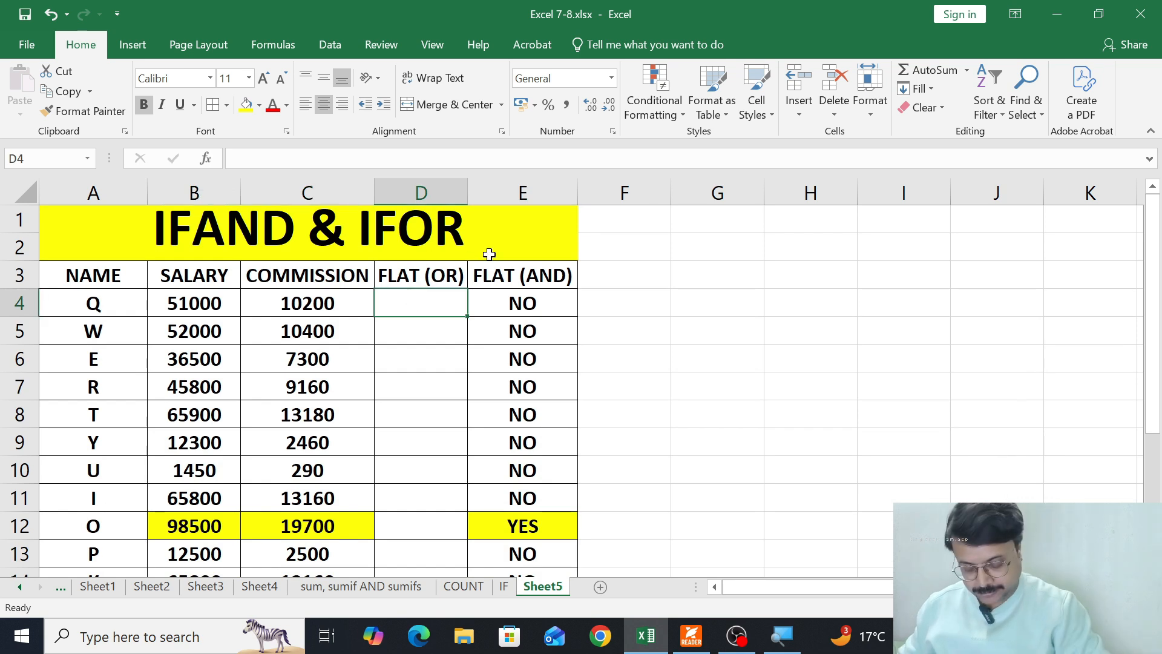
text(=if()
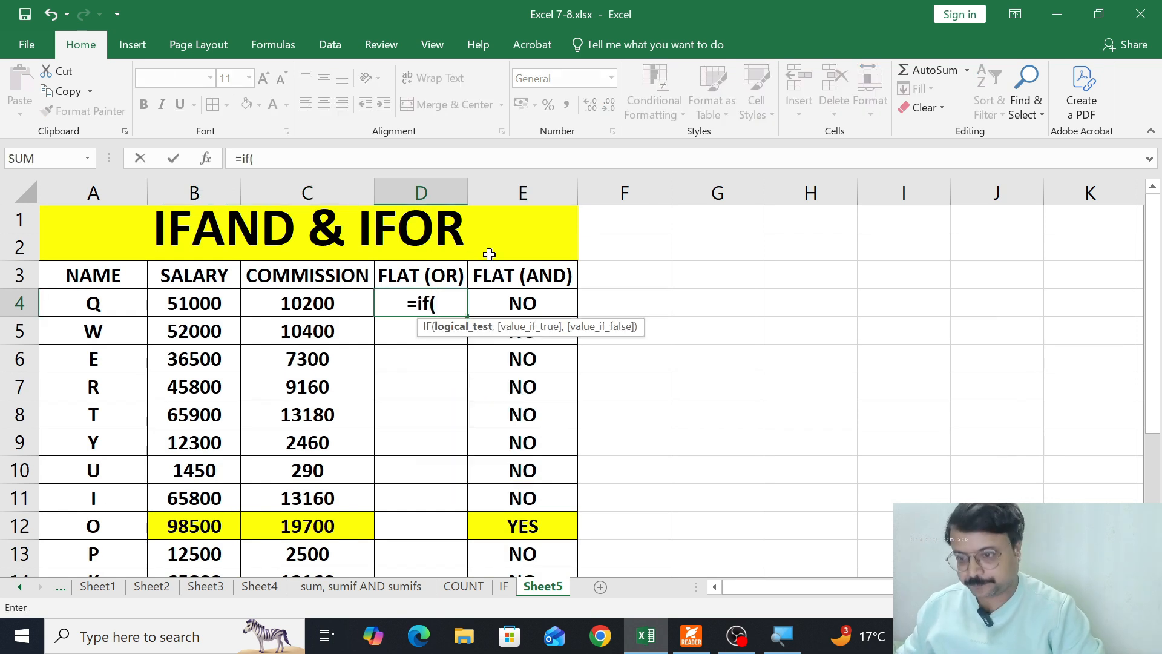
text(or)
key(Tab)
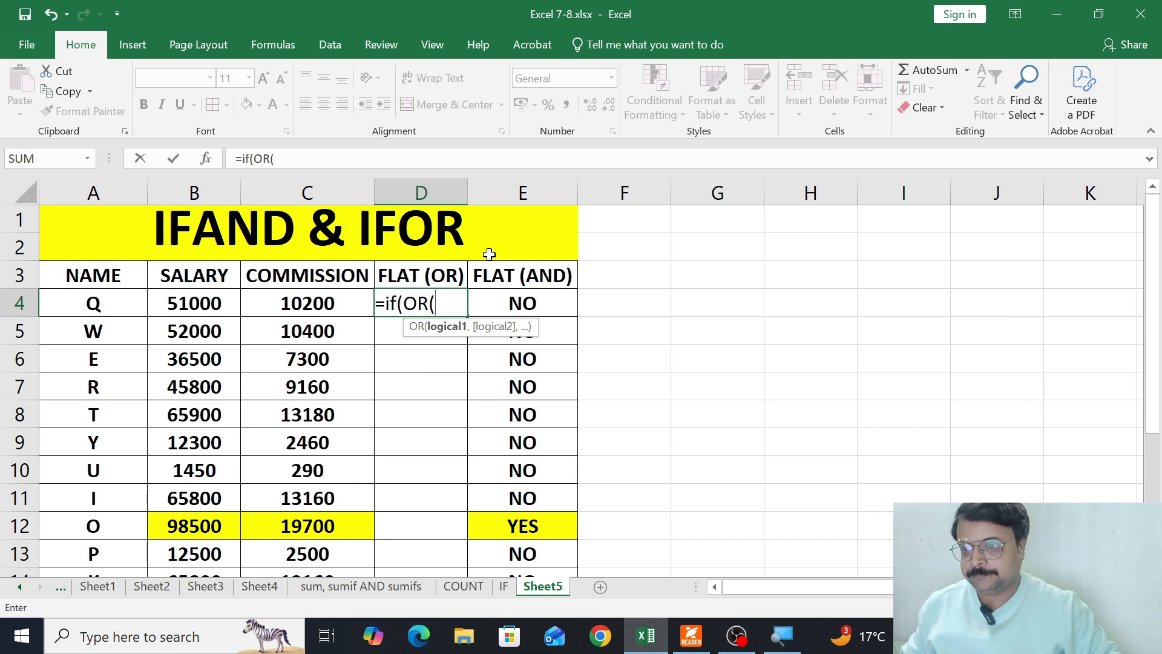
click(208, 293)
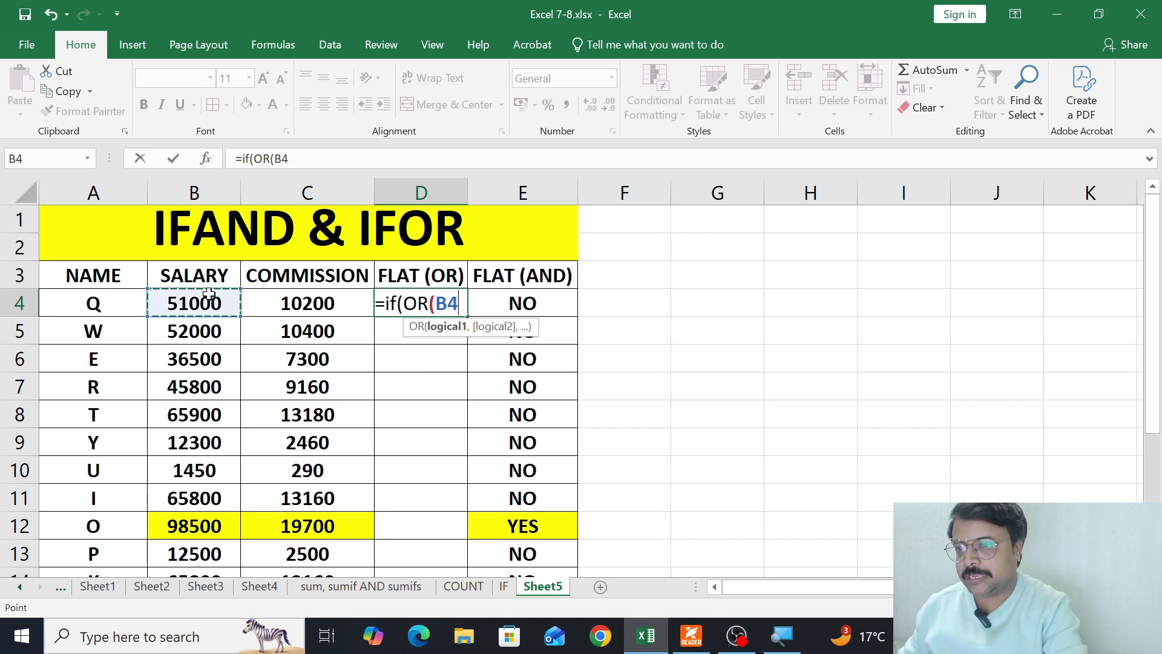
text(>50)
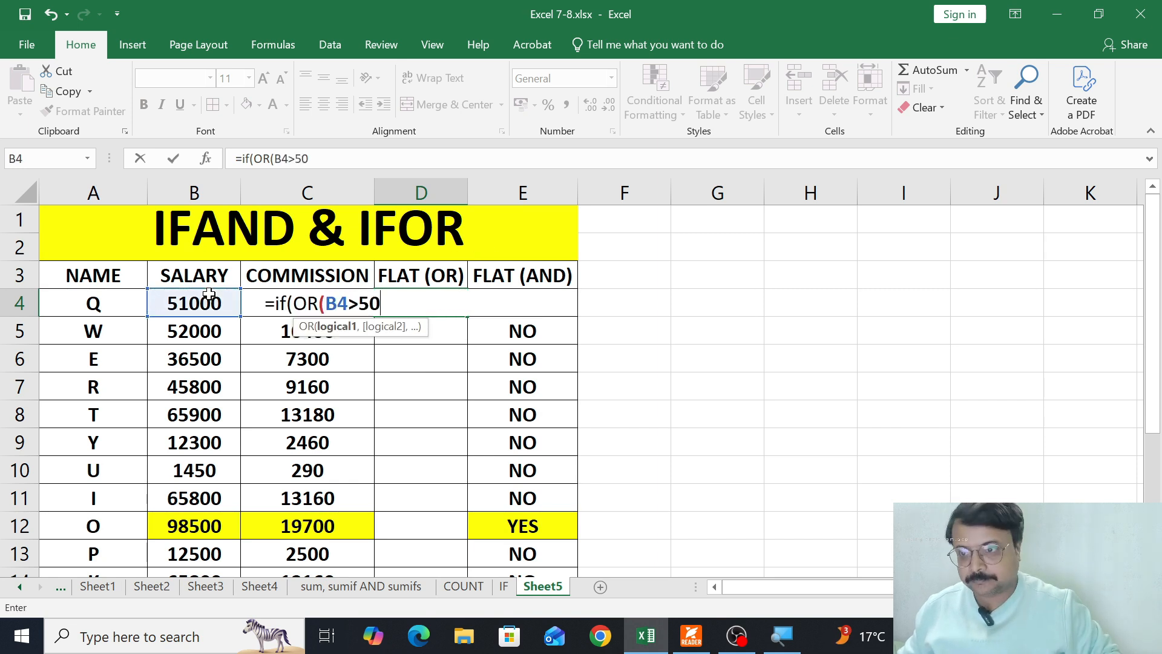
text(000,)
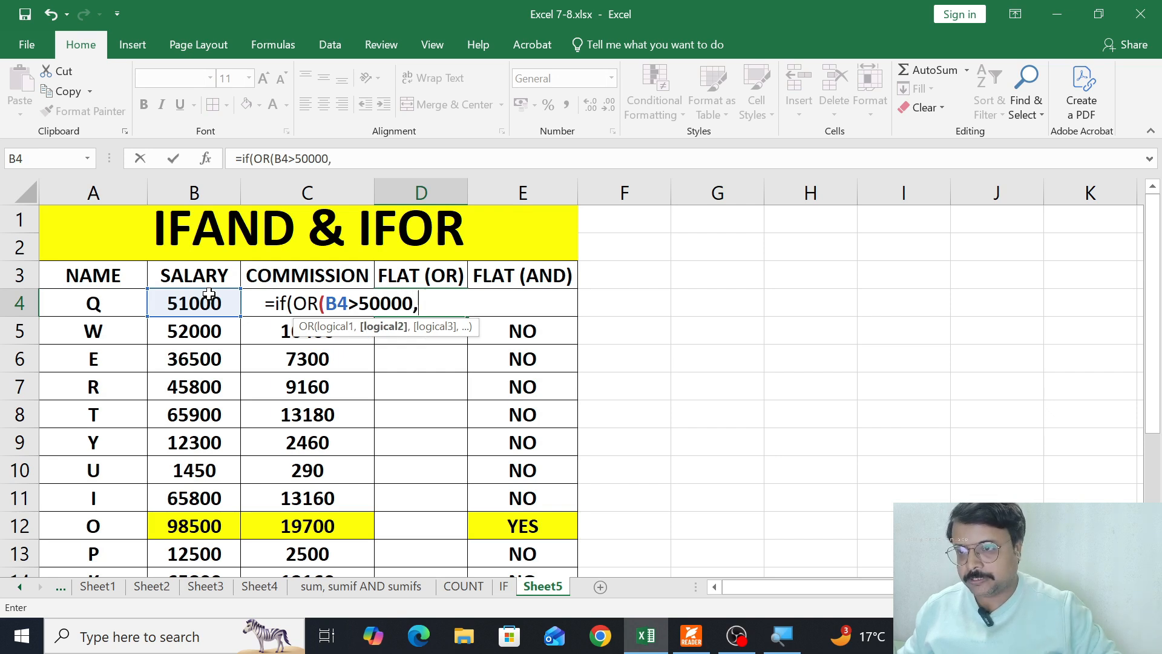
Complete the D4 formula with C4>15000 as the second OR test and results "YES" and "NO", and fill it down the FLAT (OR) column.
key(Left)
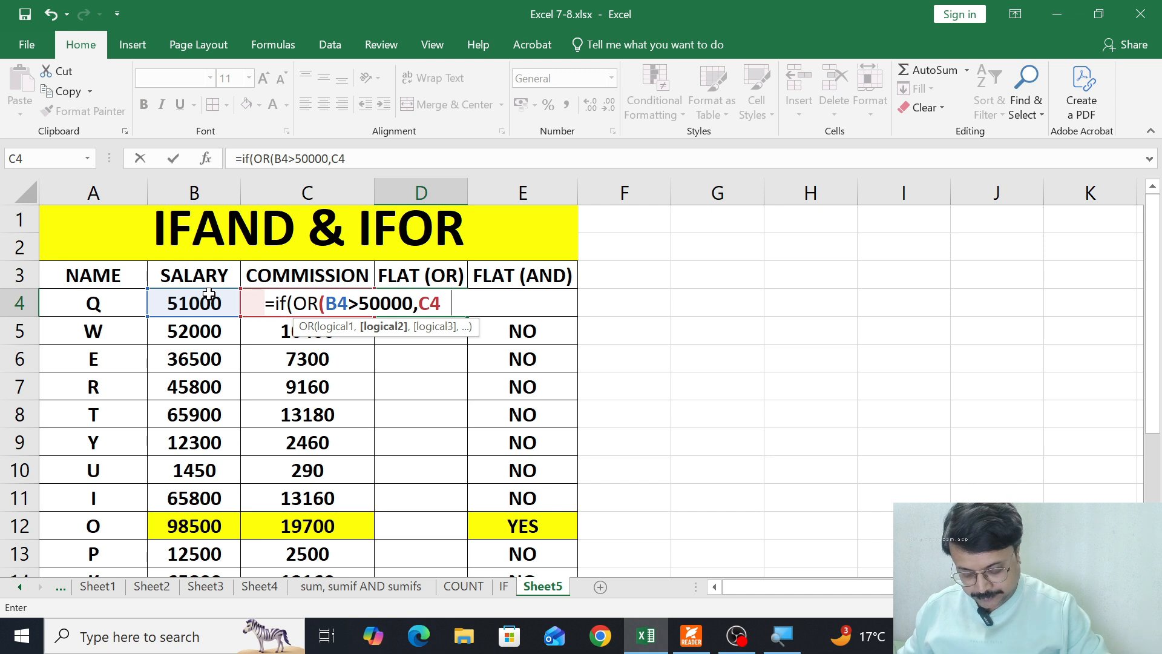
text(15000)
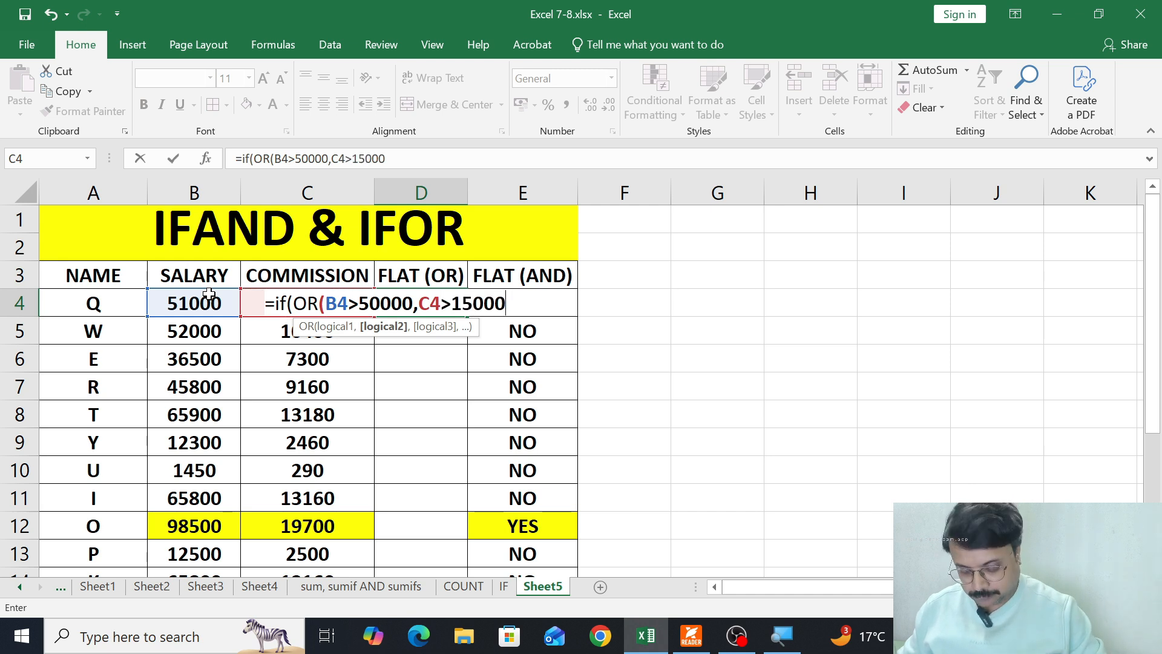
text())
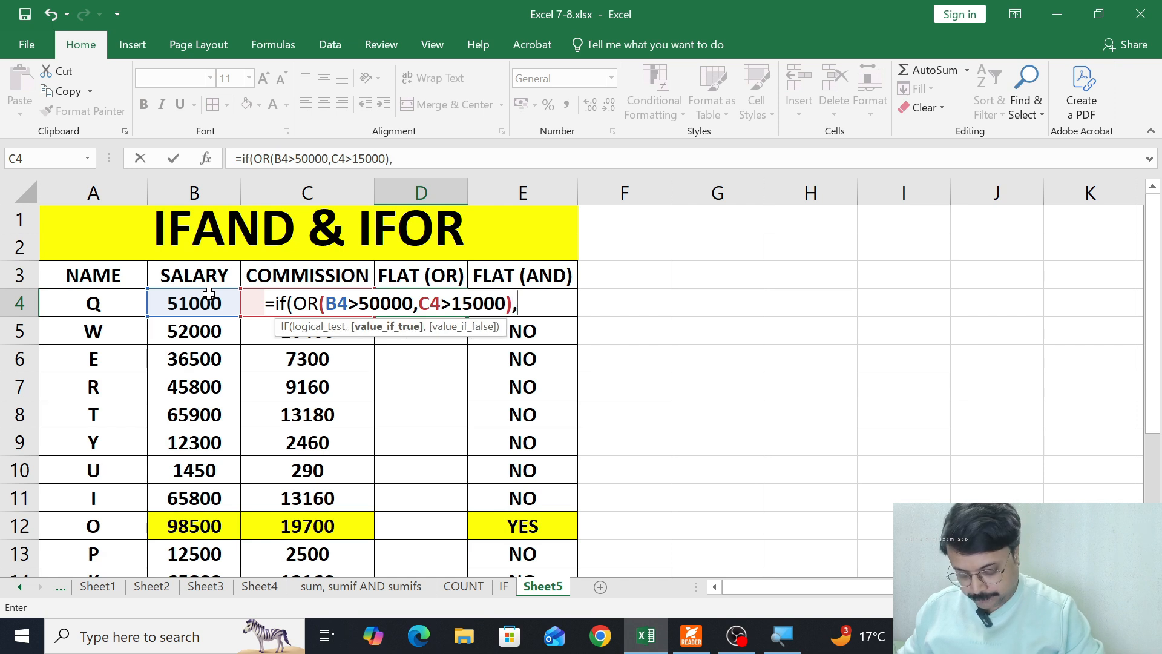
text(,"YES)
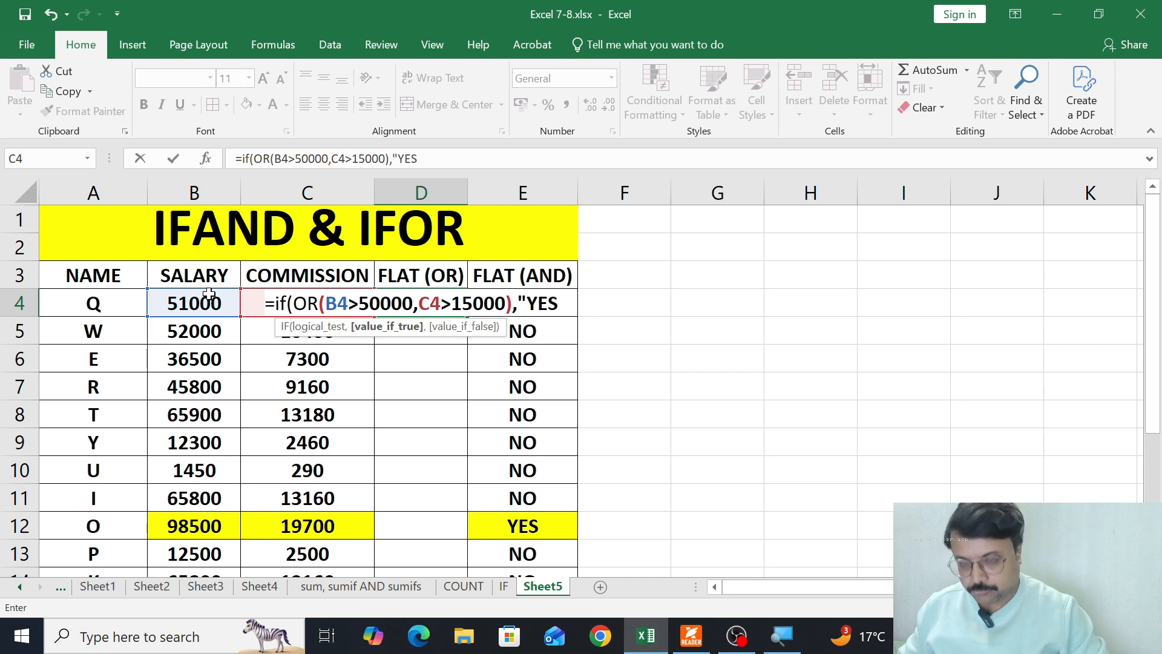
text(",)
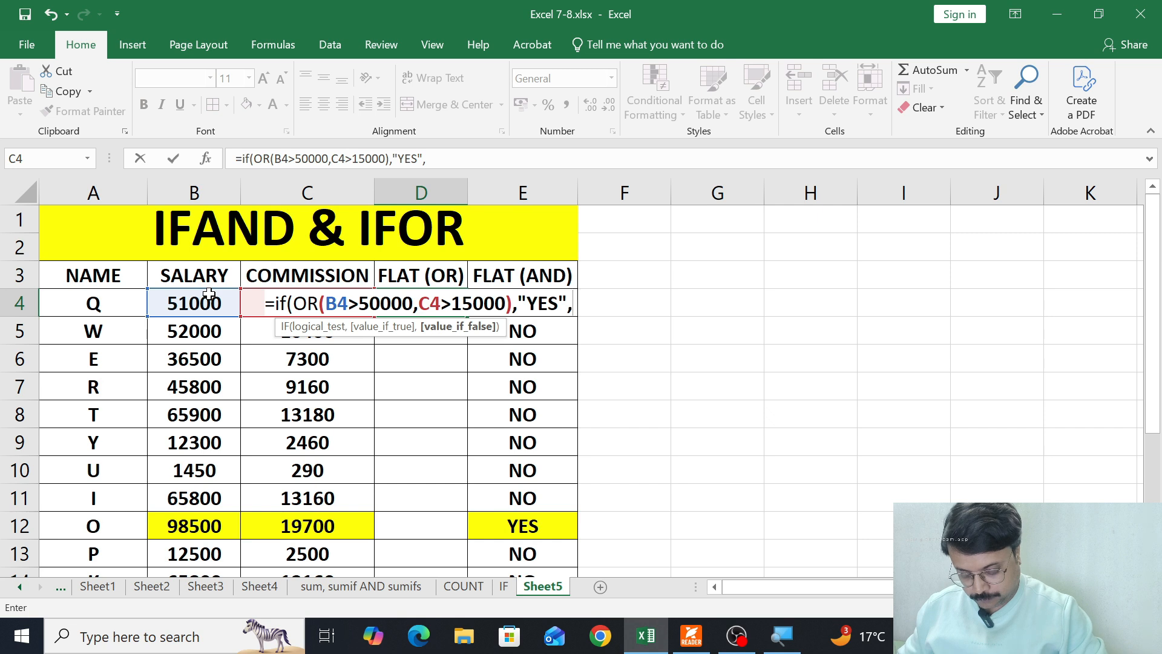
text("NO"))
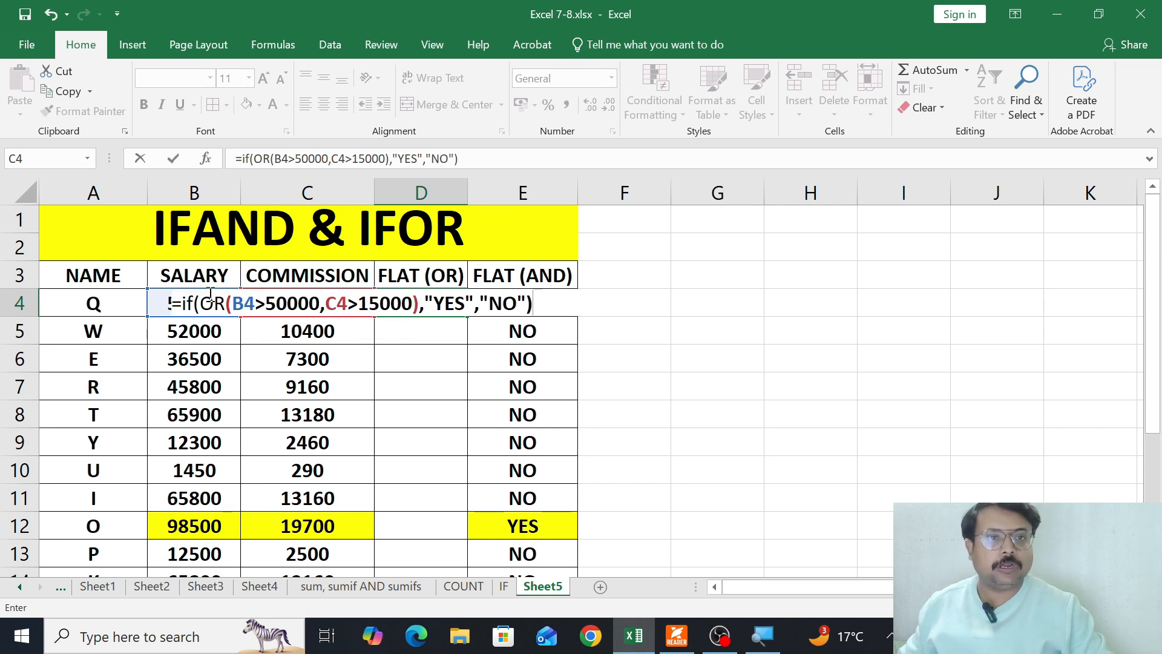
key(Return)
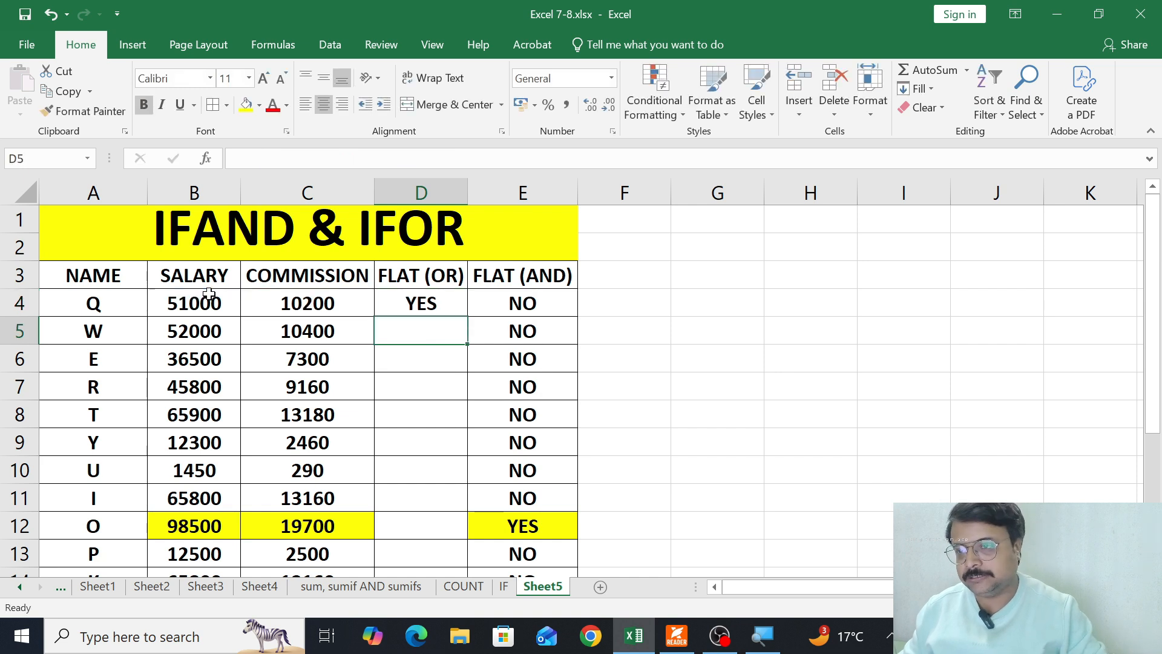
click(442, 301)
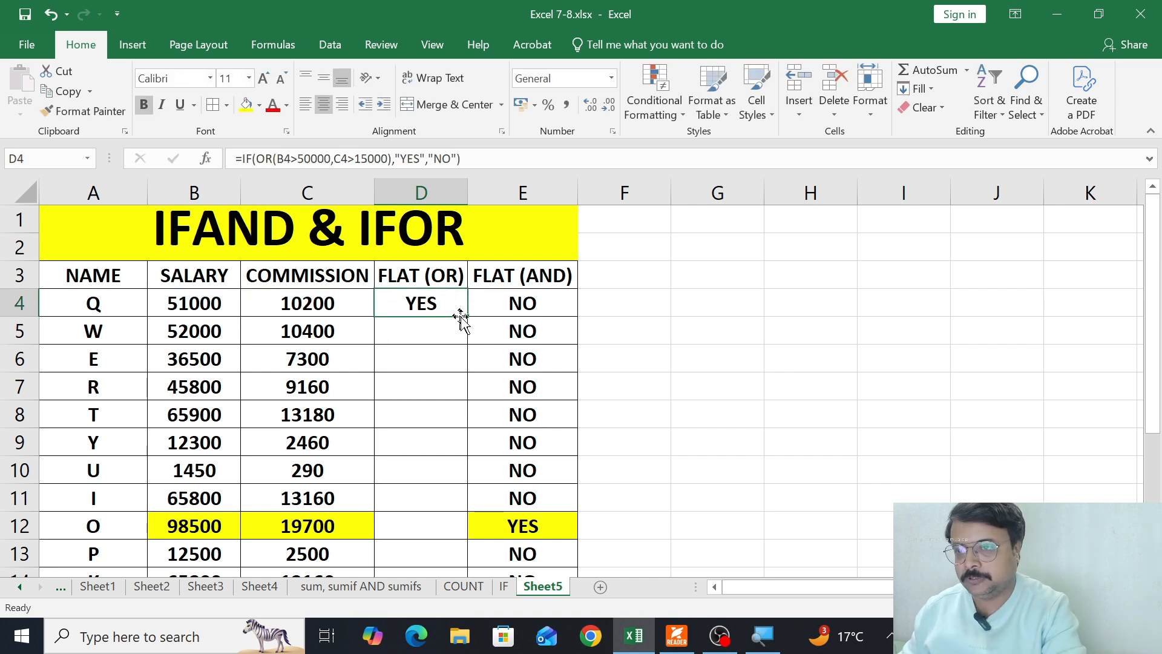
double_click(466, 316)
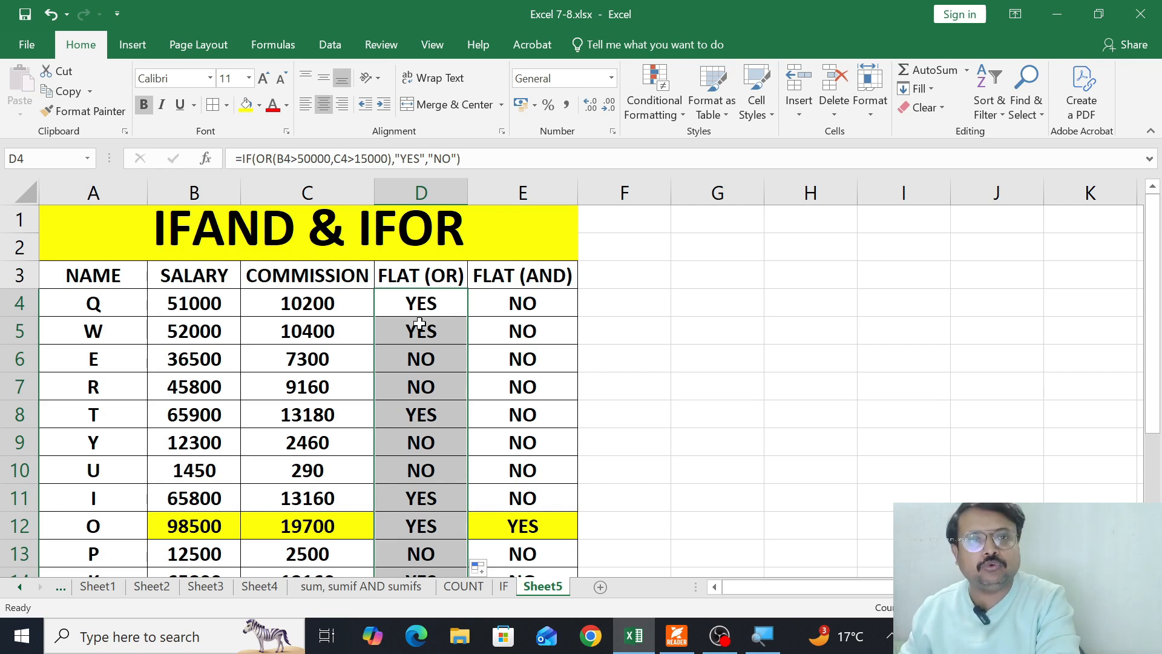
Fill the salary cells B4 and B5 with orange and select the commission cells beside them.
drag(215, 305, 213, 328)
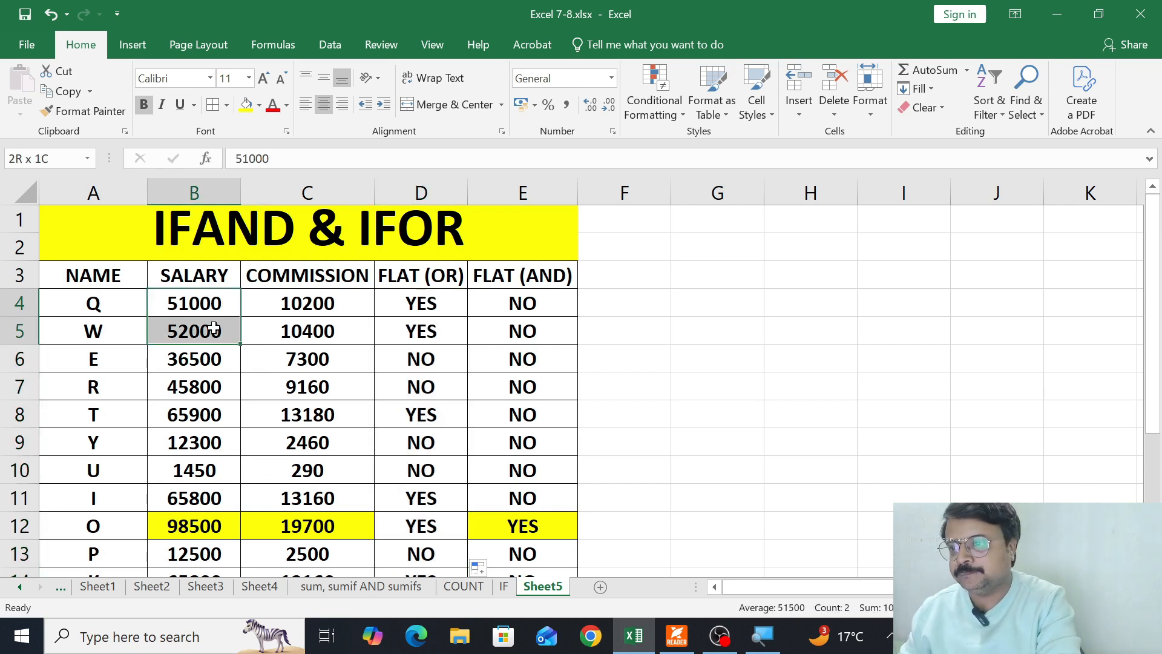
click(259, 106)
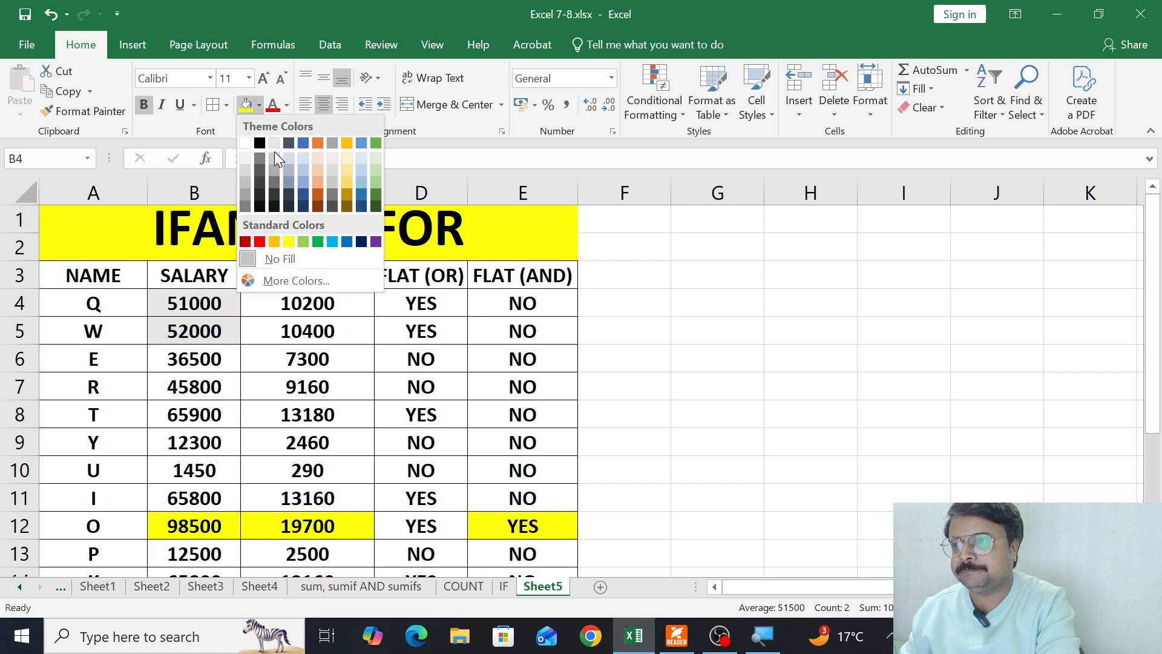
click(320, 144)
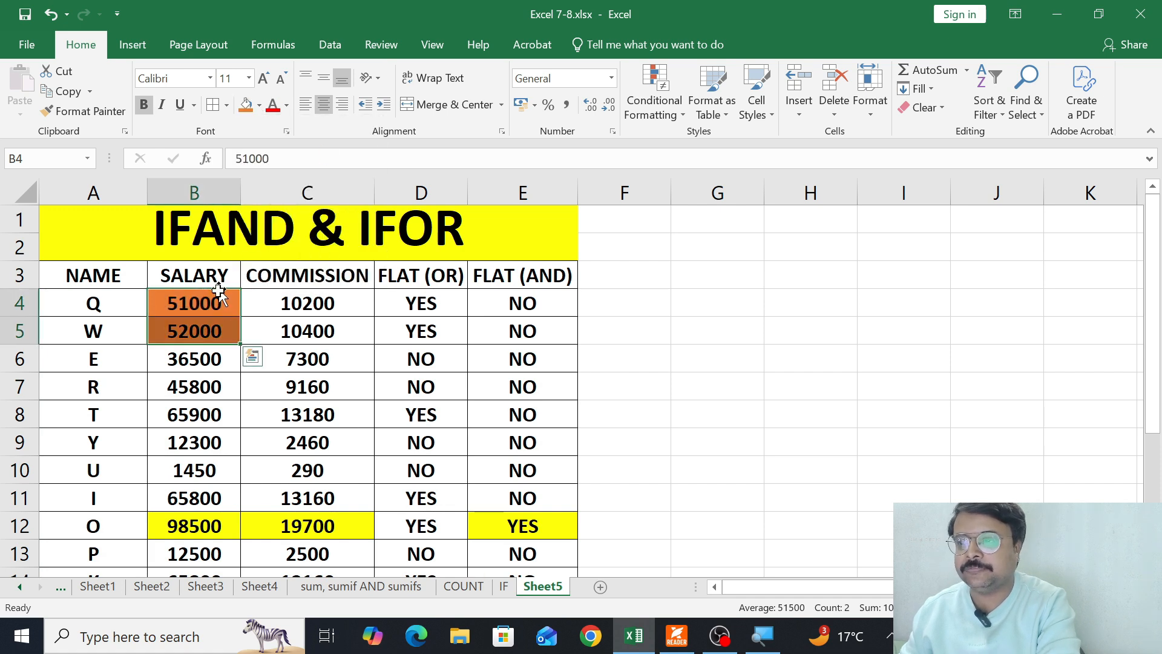
drag(340, 298, 337, 324)
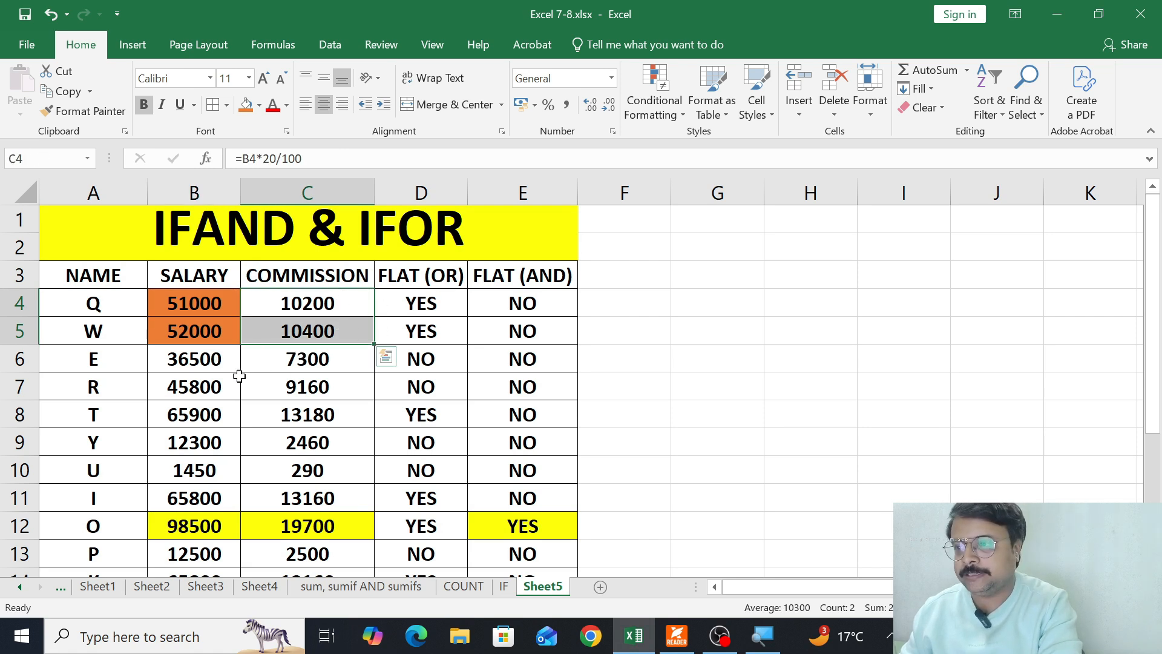
Fill the salary cells B8, B11 and B14 with the same orange.
click(169, 415)
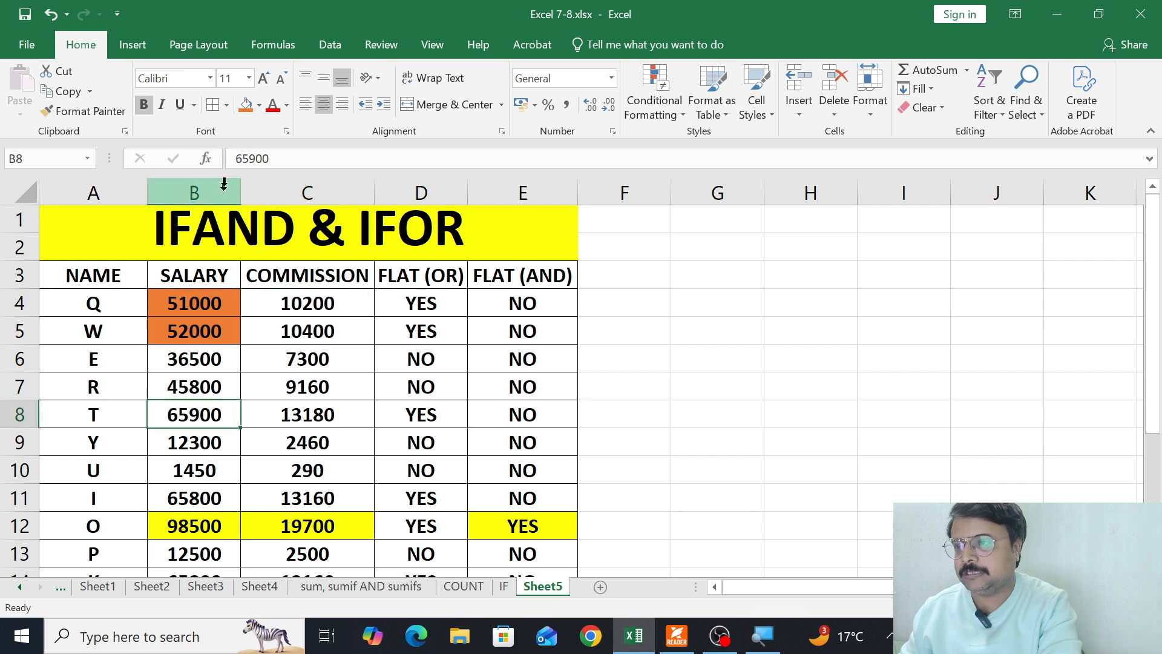
click(244, 105)
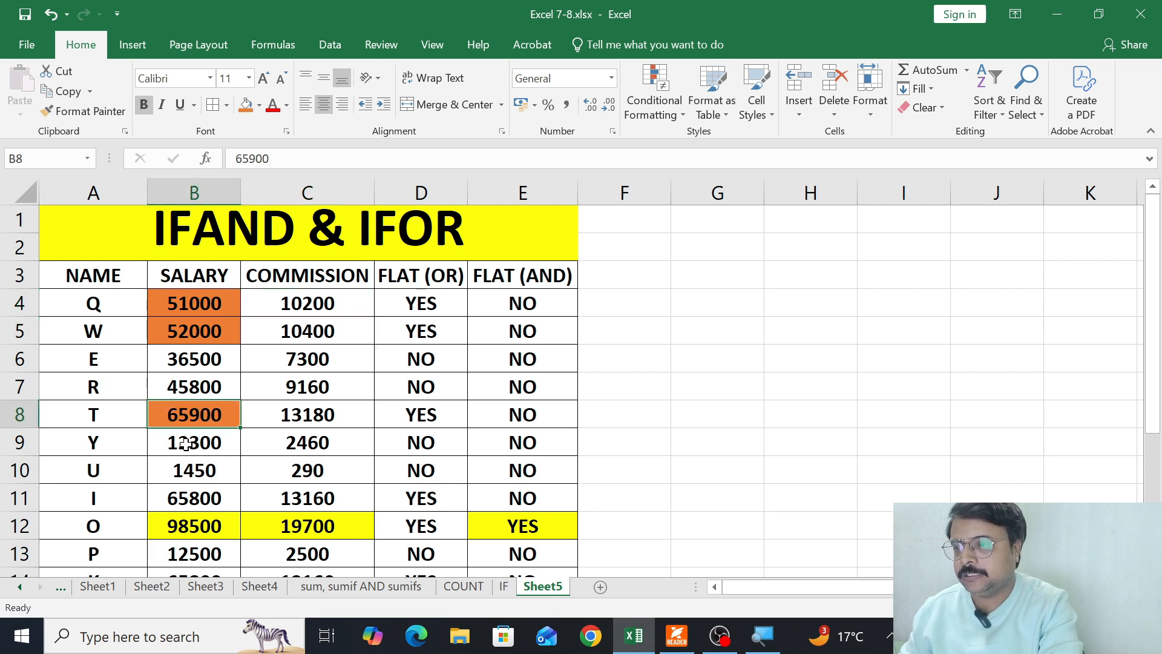
click(200, 500)
click(245, 105)
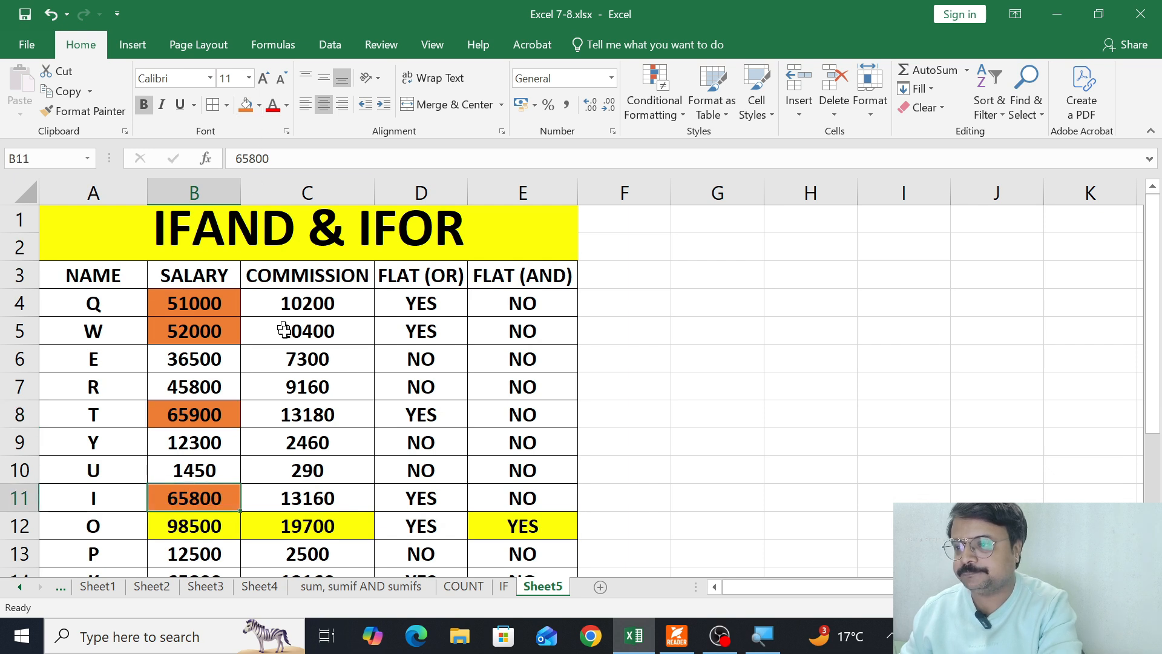
scroll(284, 329, down, 1)
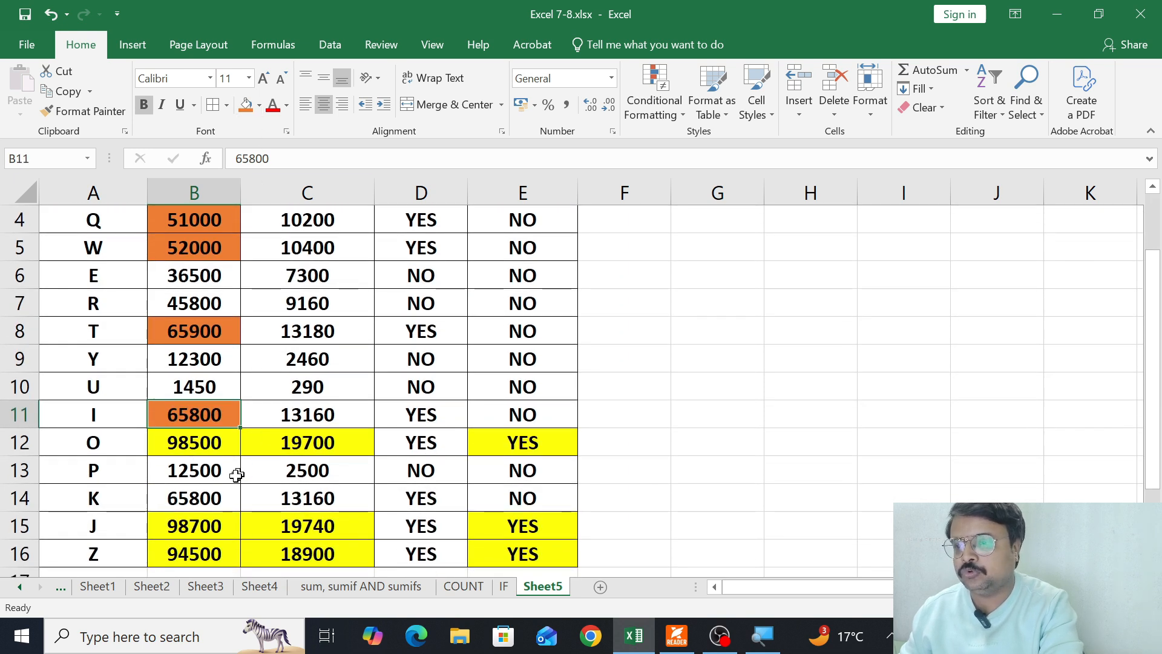
click(219, 500)
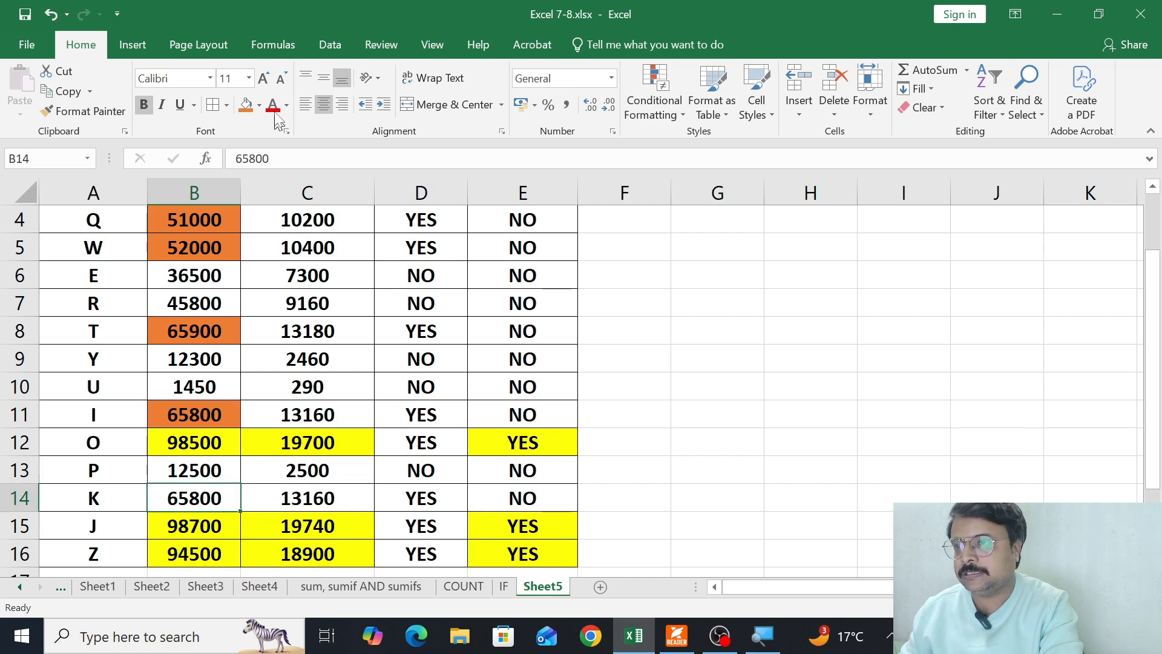
click(245, 105)
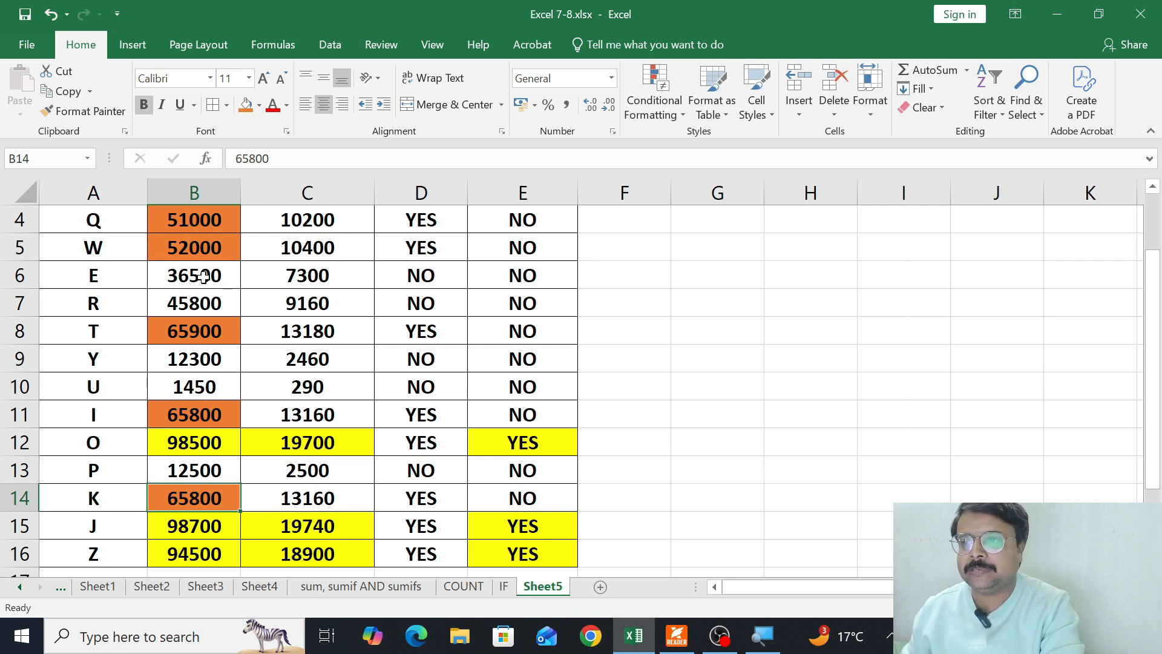
Replace the commission formula in C6 with the value 15500.
scroll(204, 276, up, 1)
scroll(197, 425, down, 1)
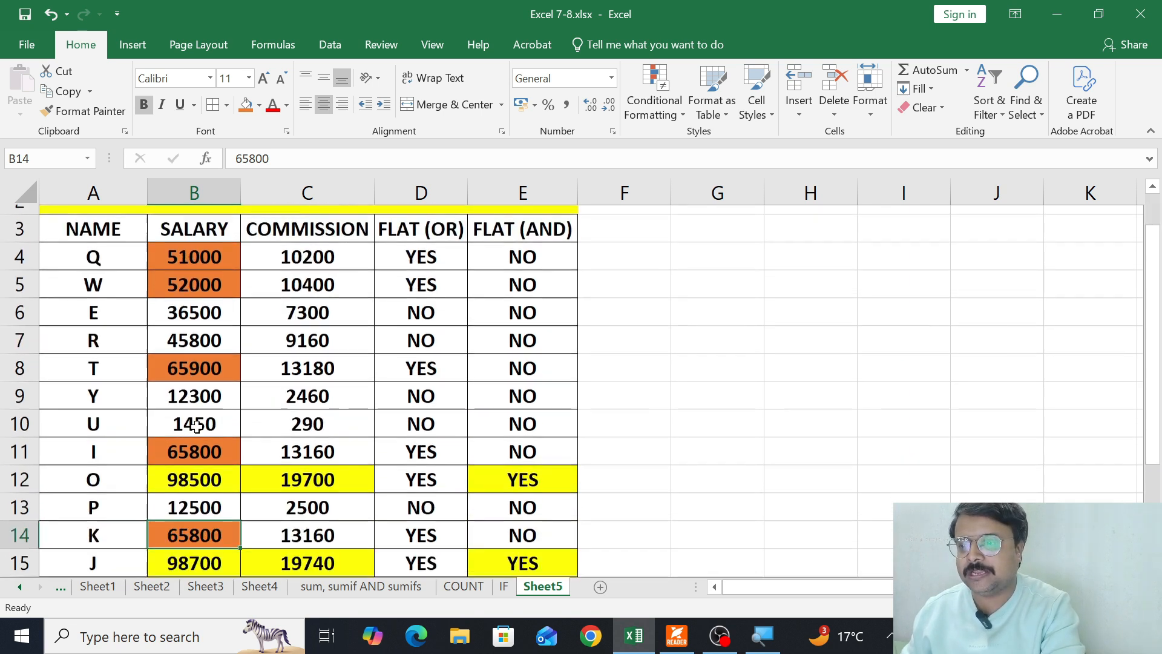
scroll(197, 425, down, 1)
drag(321, 212, 303, 308)
click(303, 277)
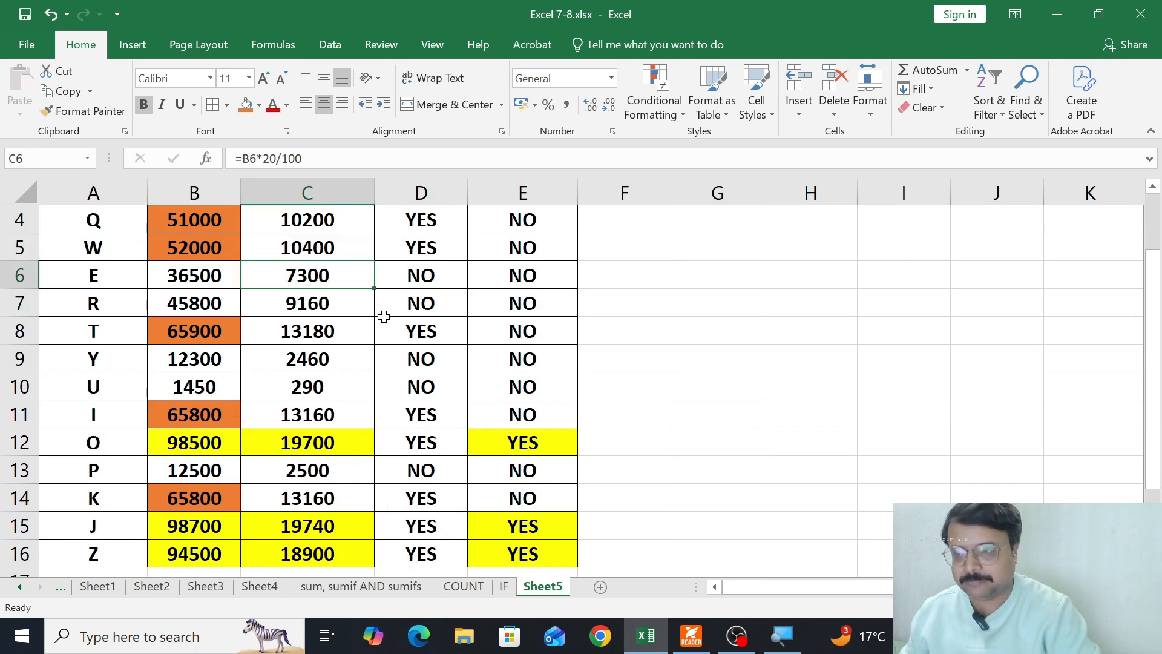
text(15)
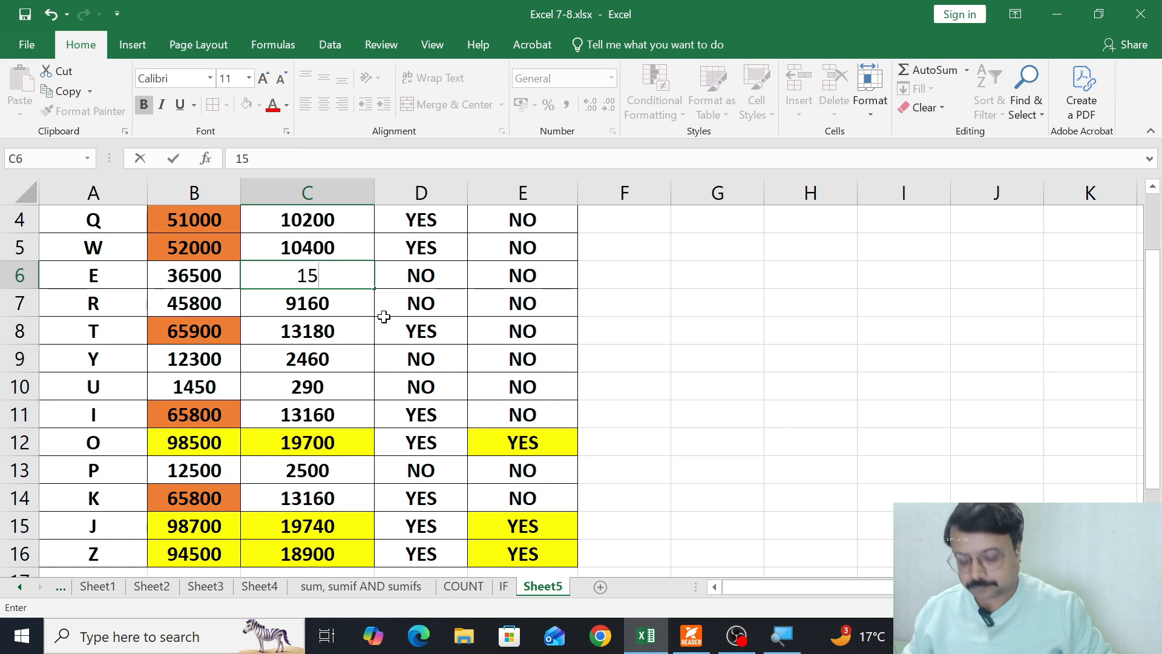
text(5000)
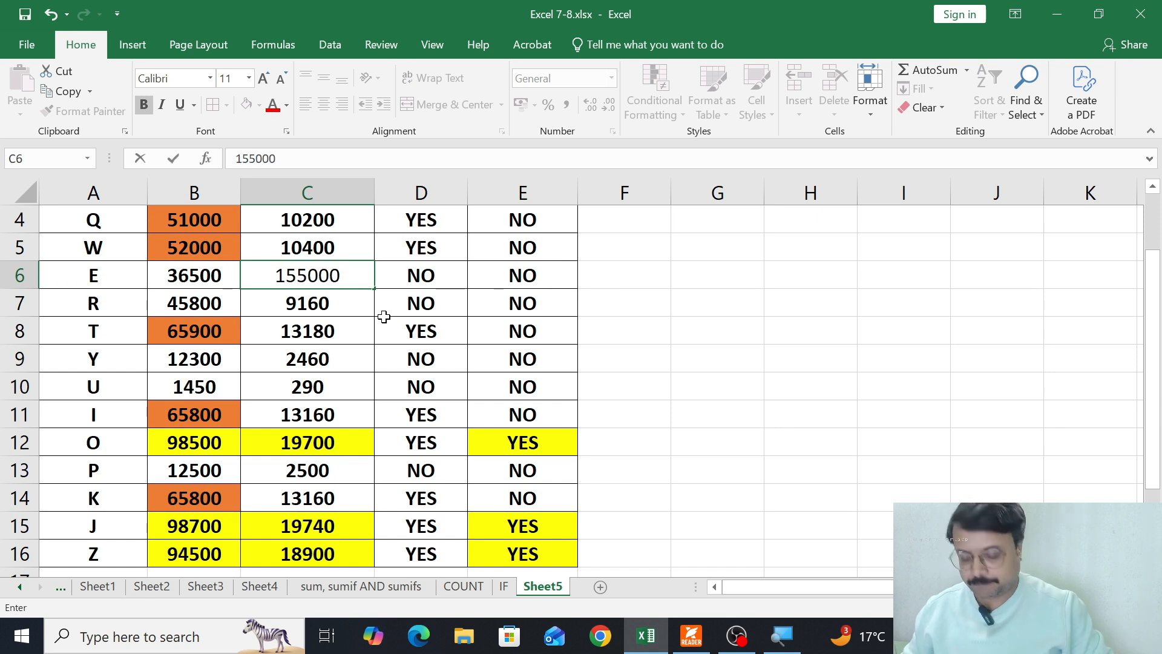
key(BackSpace)
key(Return)
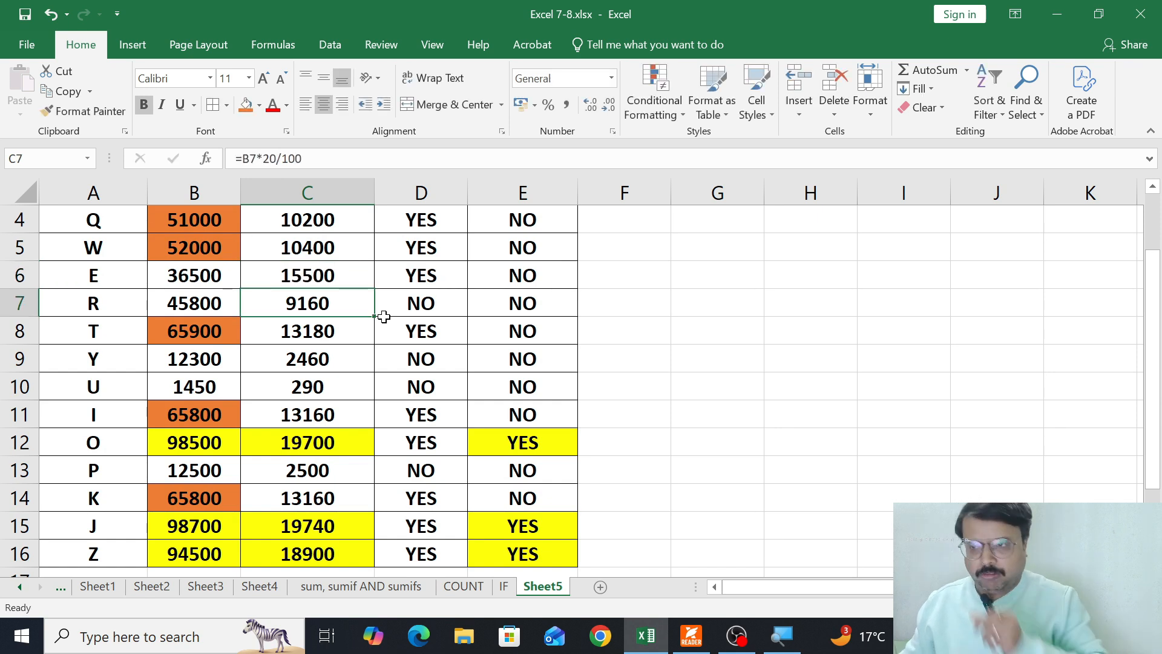
Fill the commission cell C6 with orange and check the FLAT (OR) and FLAT (AND) formulas in row 6.
click(291, 280)
click(245, 106)
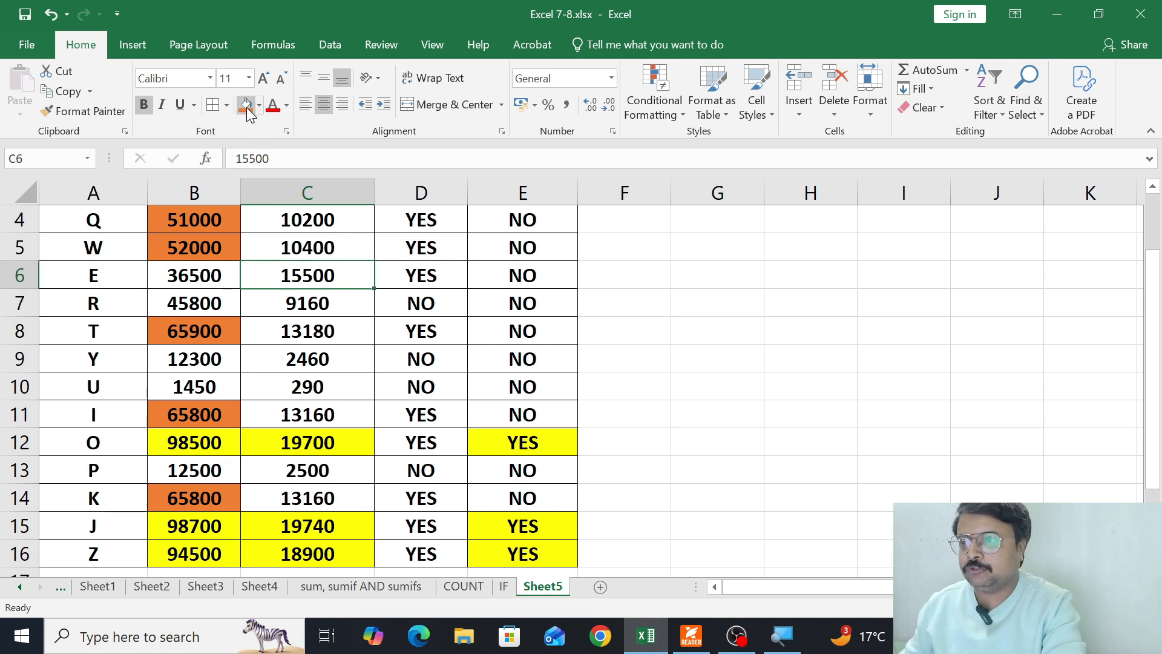
click(408, 283)
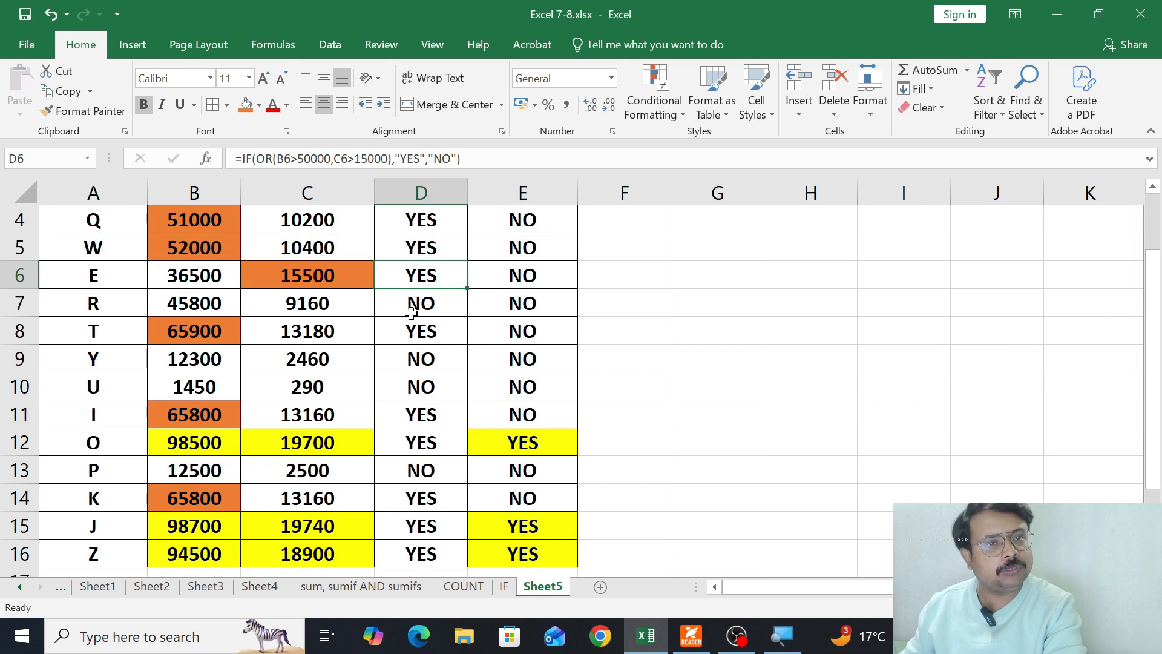
click(503, 275)
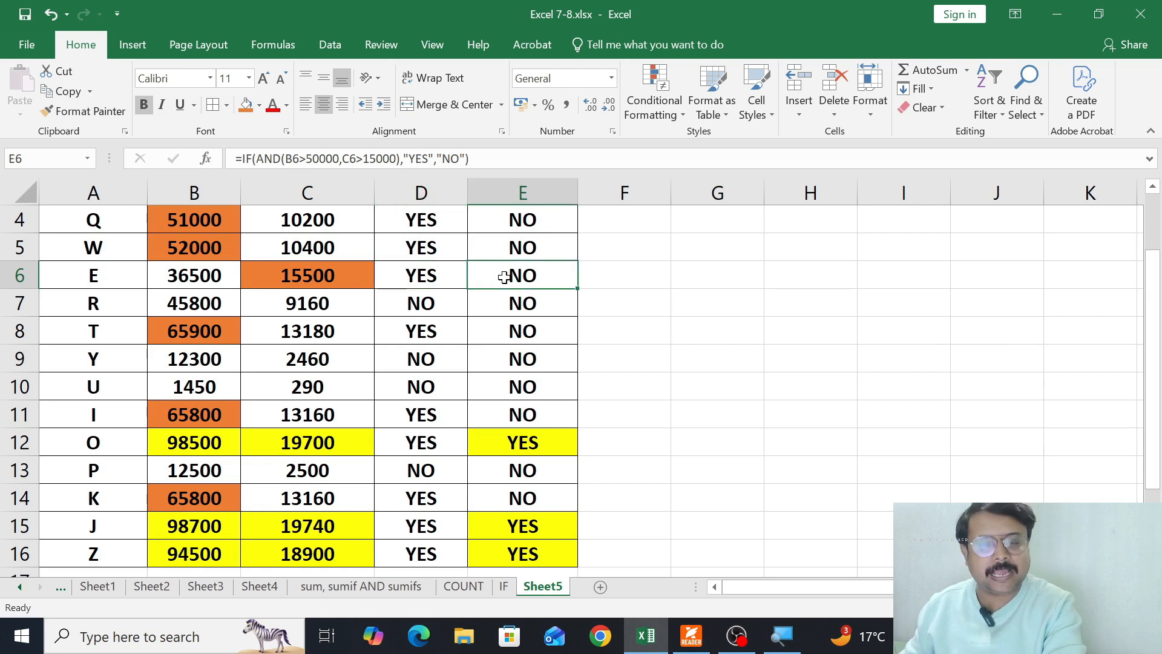